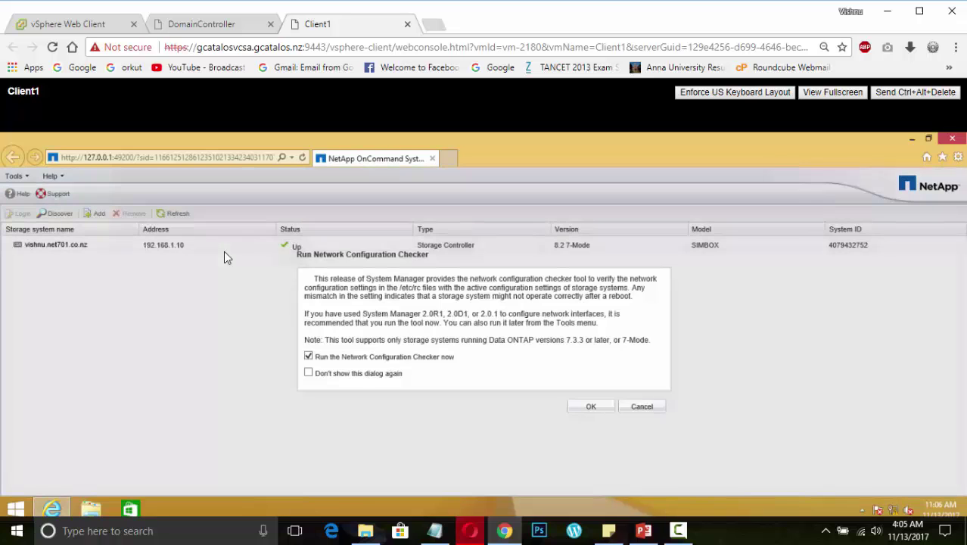
Run and close the Network Configuration Checker, check the lab IP notes, then open the vishnu dashboard
left_click(605, 410)
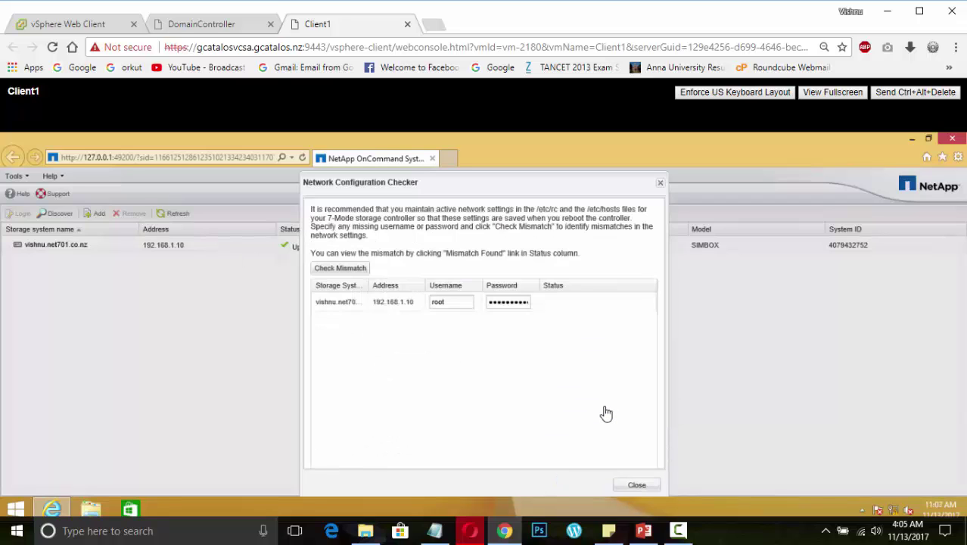
left_click(642, 489)
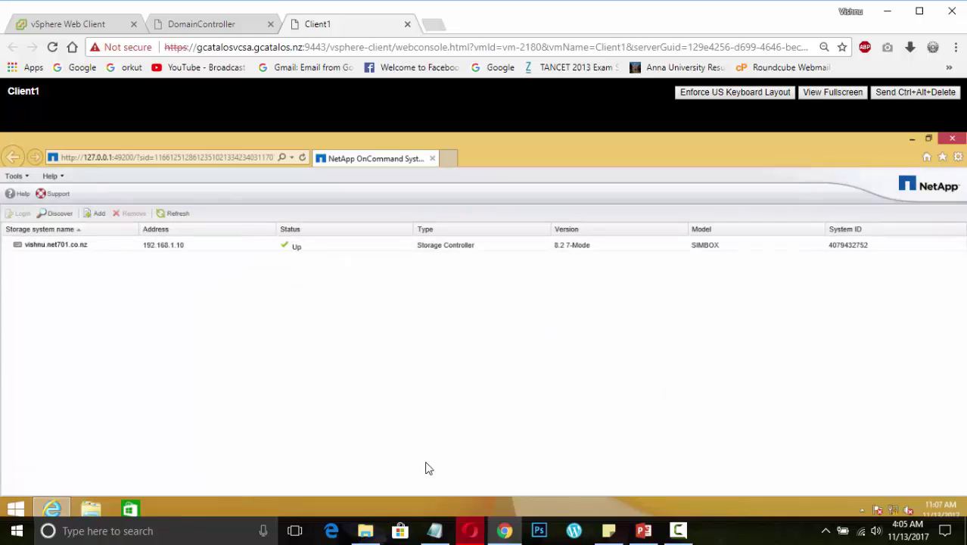
left_click(444, 535)
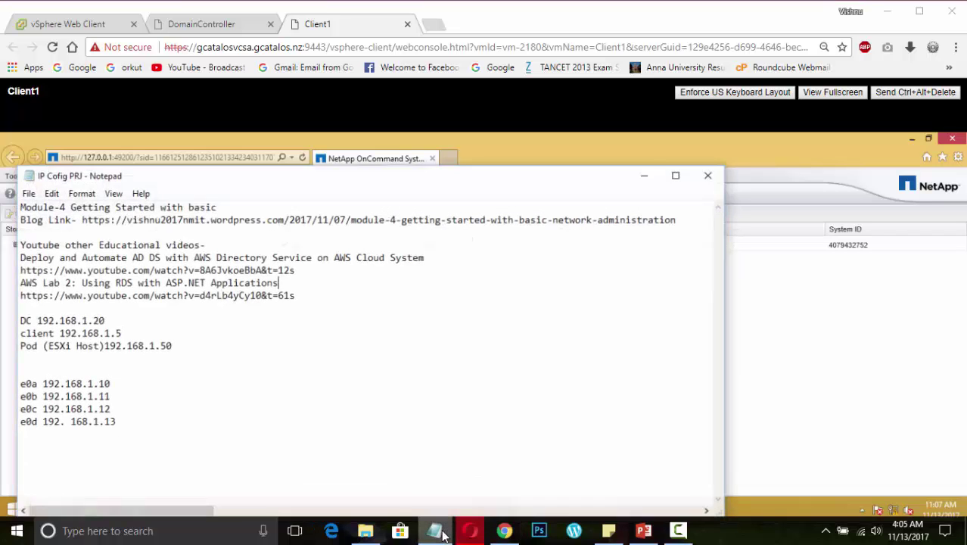
left_click(445, 535)
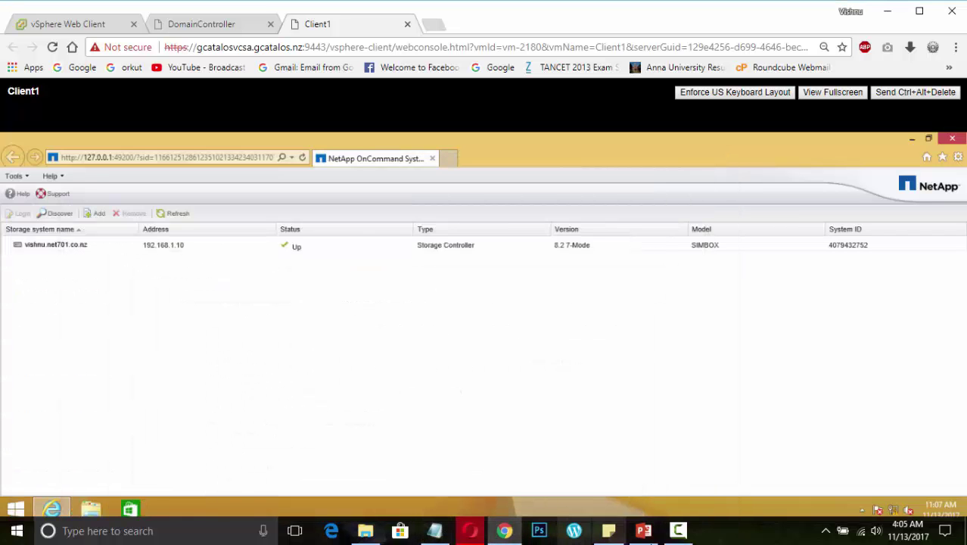
double_click(177, 248)
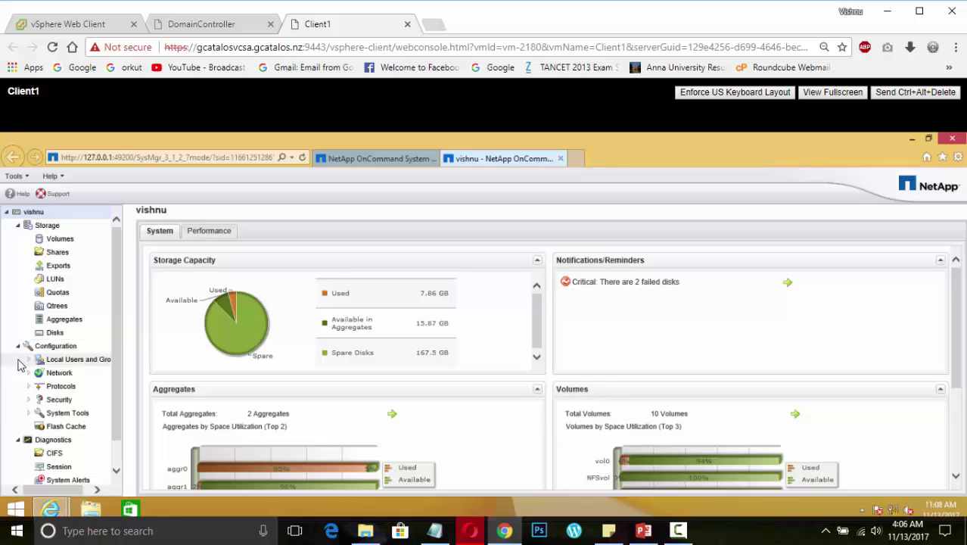
Open the controller's Licenses page, showing NFS and CIFS unlicensed, then bring up the Module 4 slides
scroll(38, 384, "down", 2)
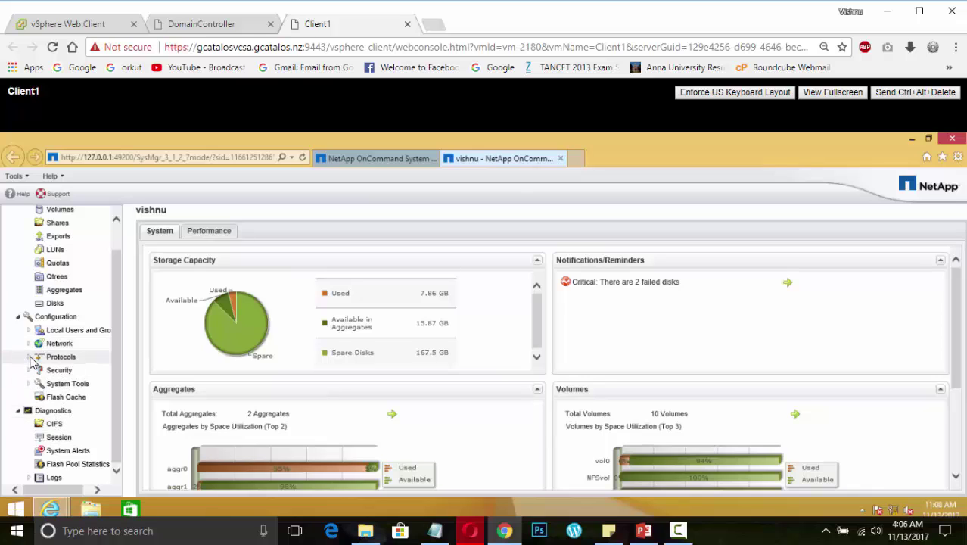
left_click(28, 357)
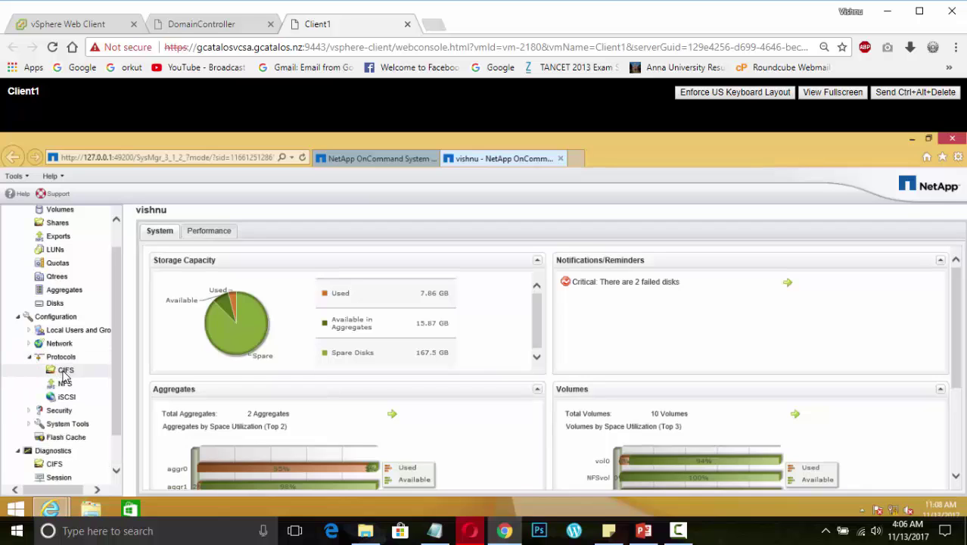
left_click(29, 424)
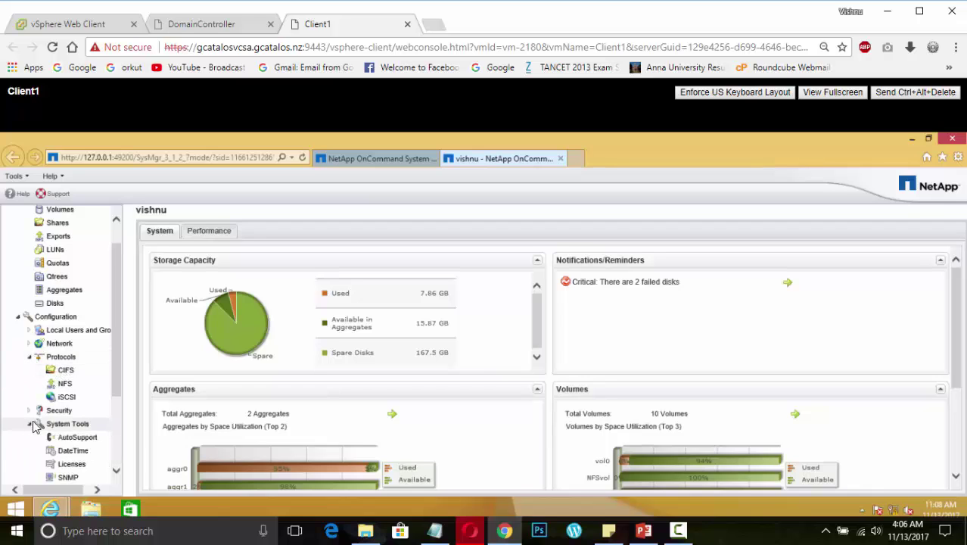
scroll(62, 429, "down", 3)
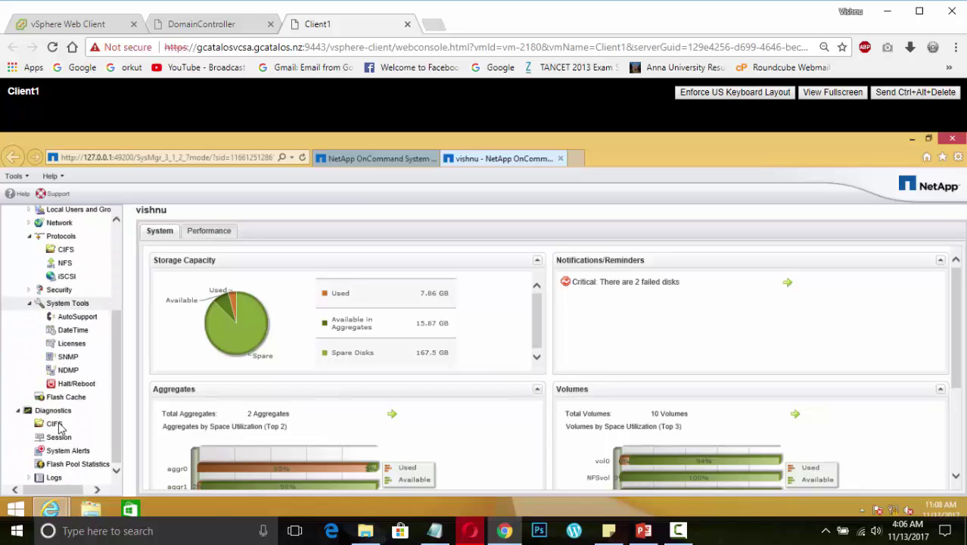
left_click(72, 347)
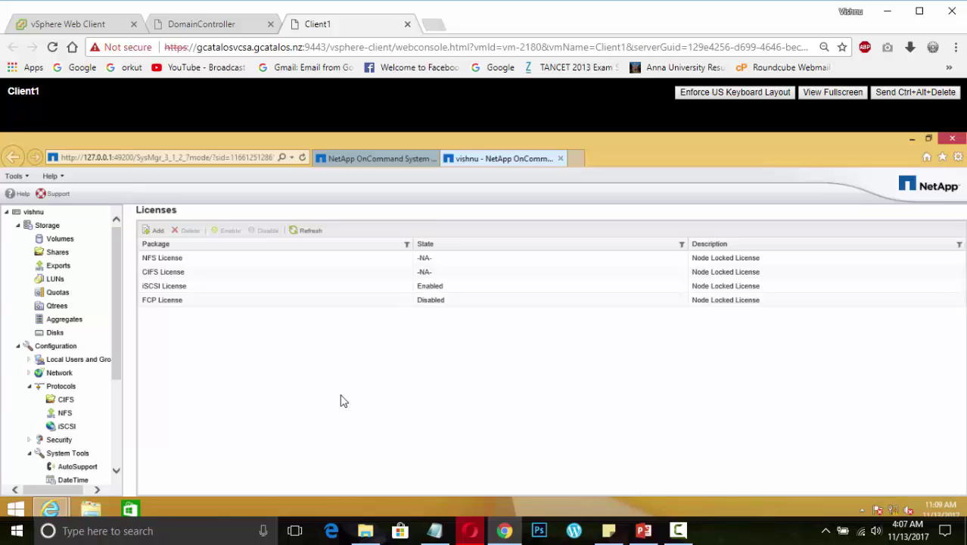
left_click(644, 530)
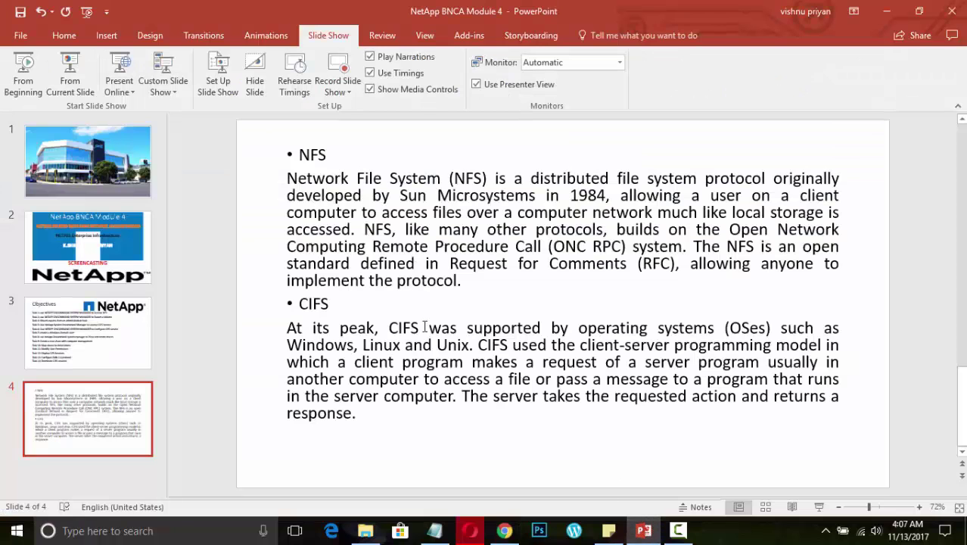
Show the Objectives slide (slide 3), then return to the NetApp licences page
left_click(83, 329)
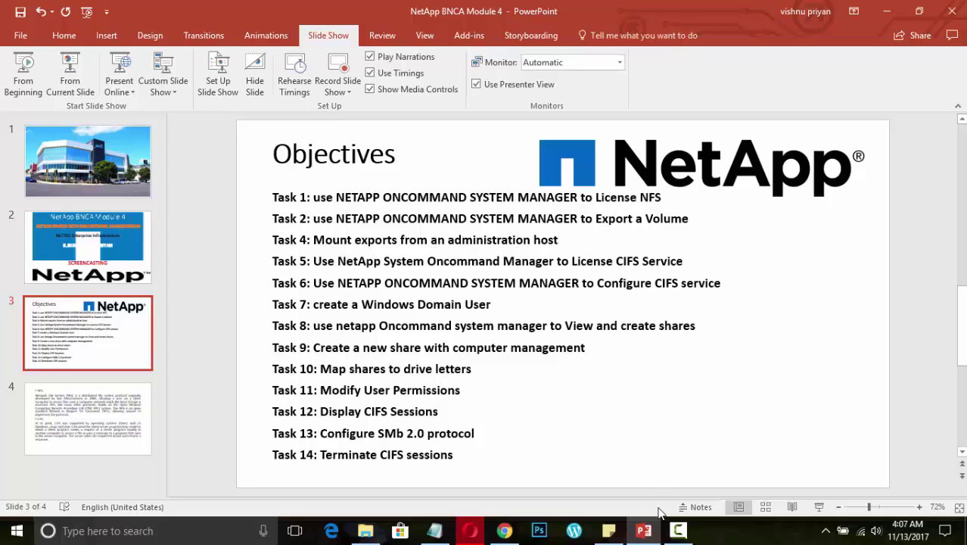
mouse_move(679, 533)
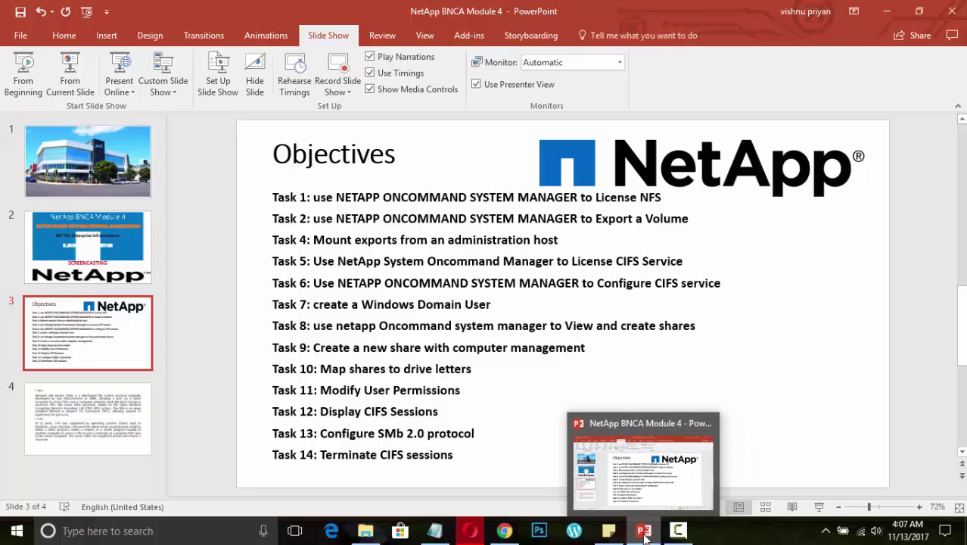
left_click(645, 535)
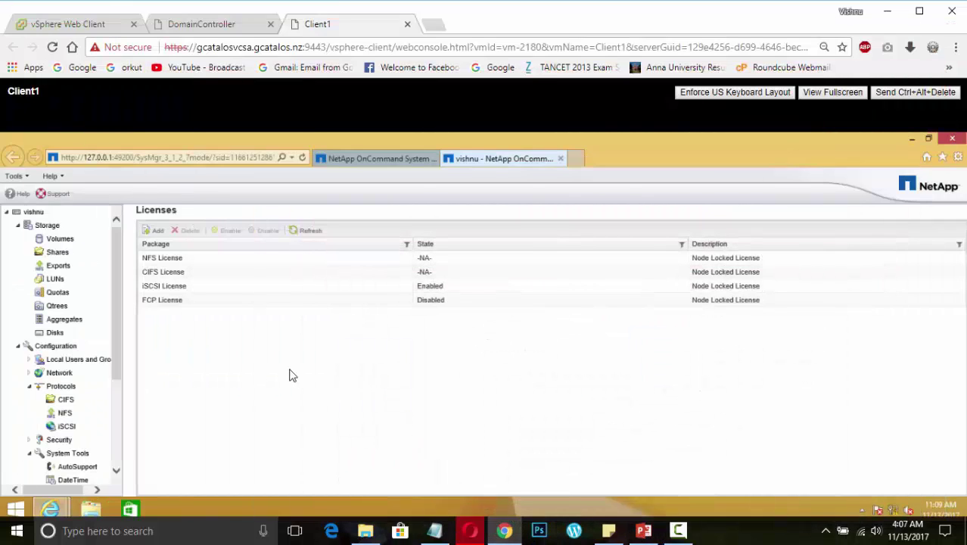
Start adding a licence but cancel it, then open the Storage Exports list of seven paths
left_click(152, 232)
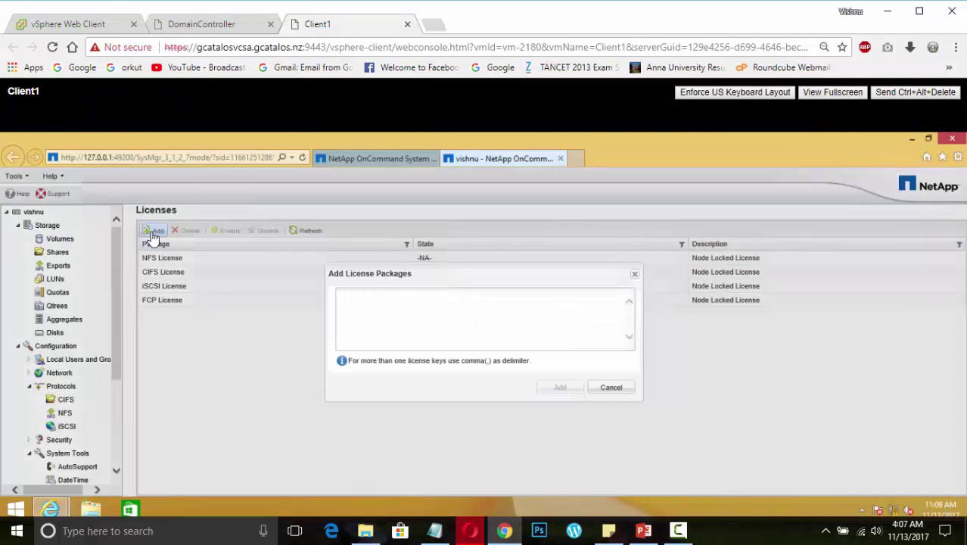
left_click(421, 307)
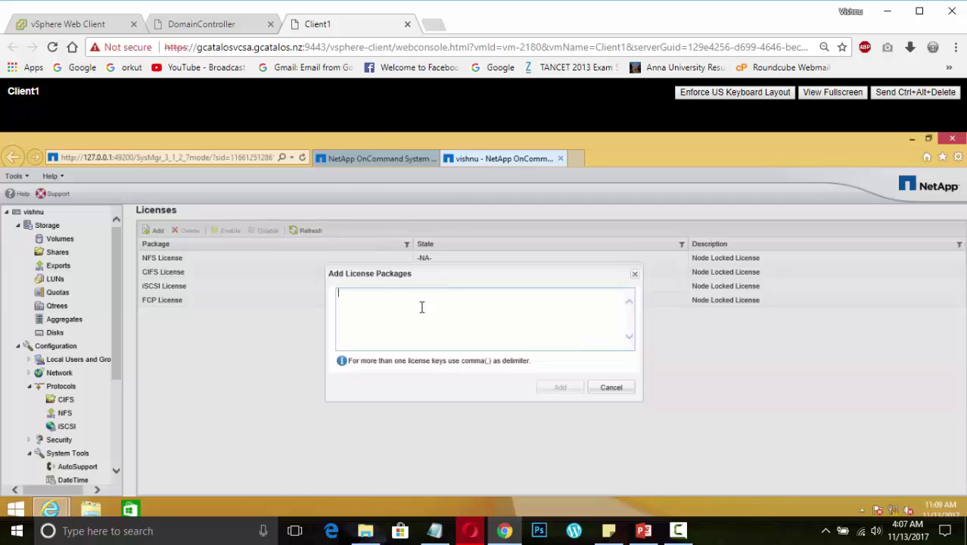
left_click(610, 388)
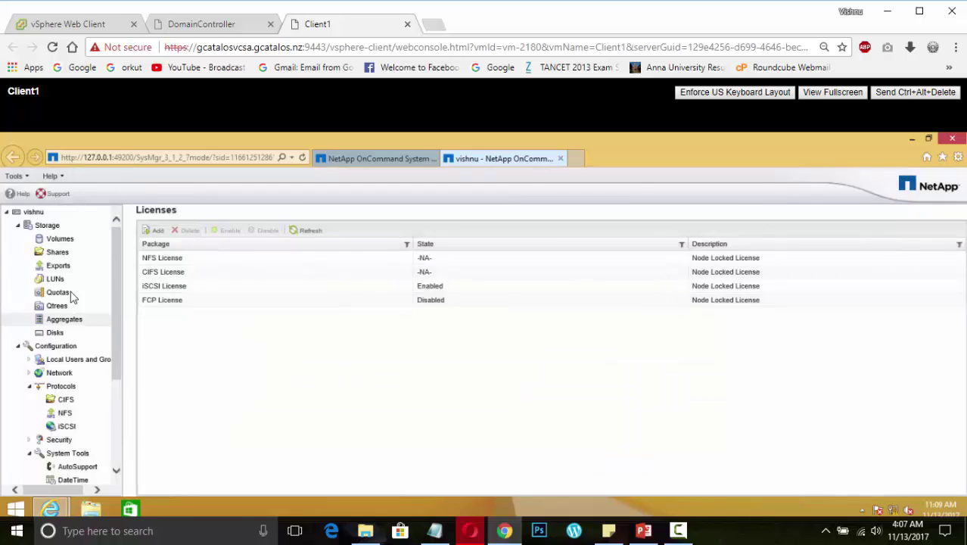
left_click(58, 266)
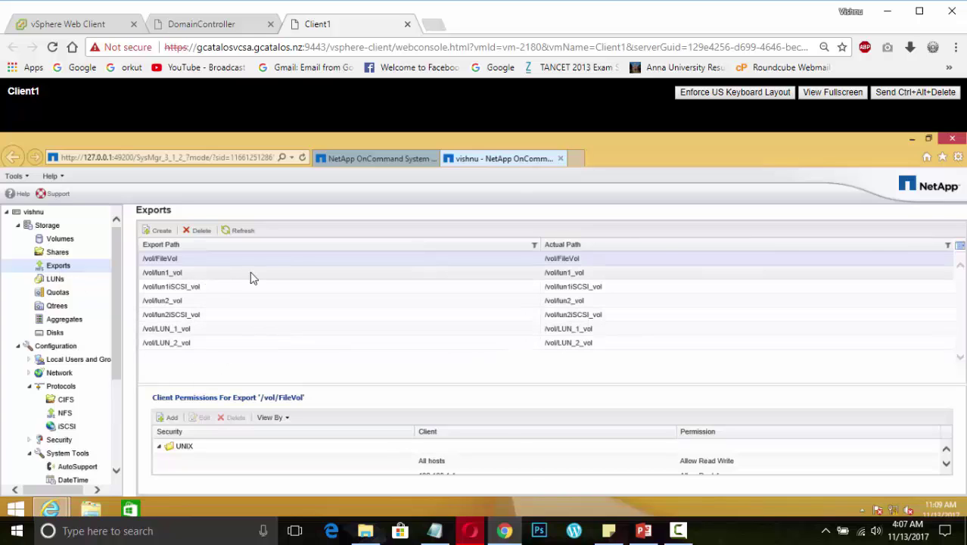
Create a new export, browsing to aggr1's NASvolume so both paths read /vol/NASvolume
left_click(160, 232)
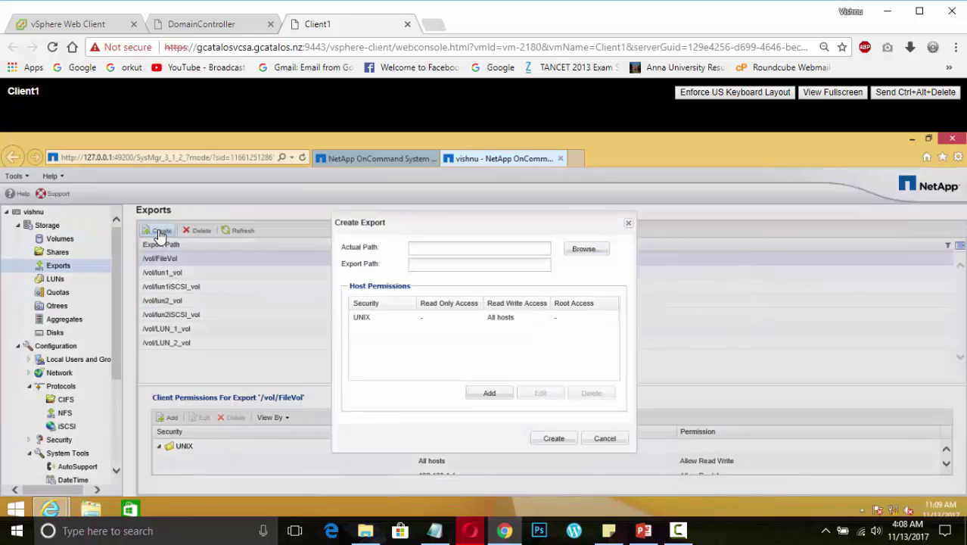
left_click(588, 250)
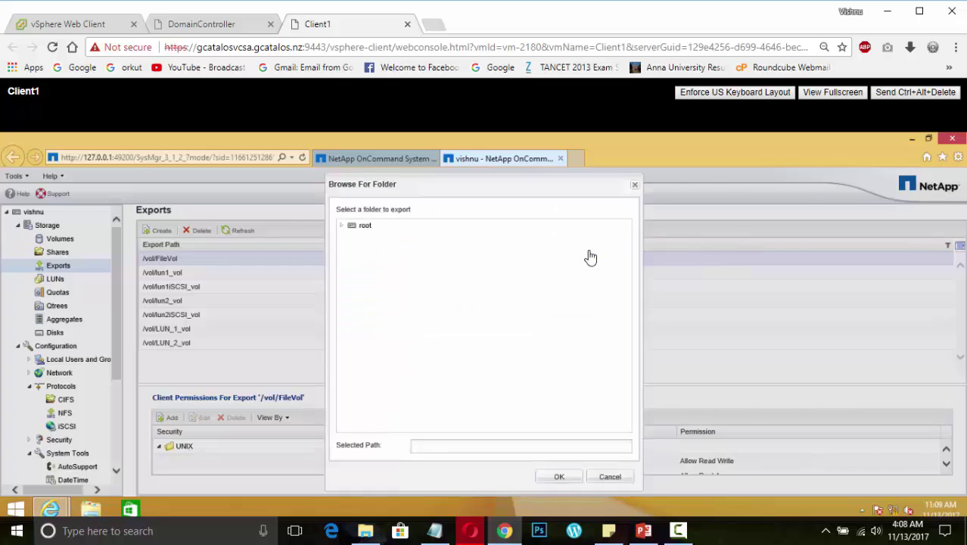
left_click(341, 226)
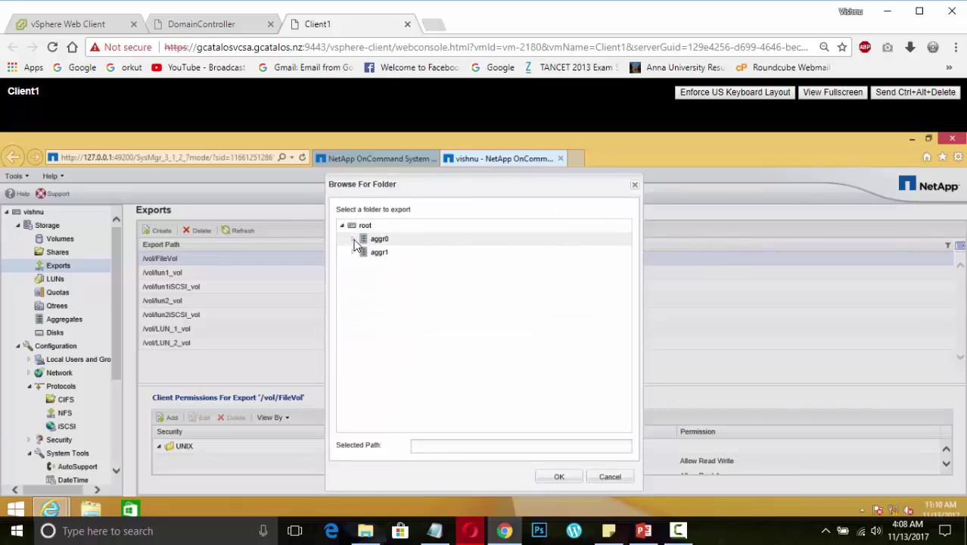
left_click(353, 239)
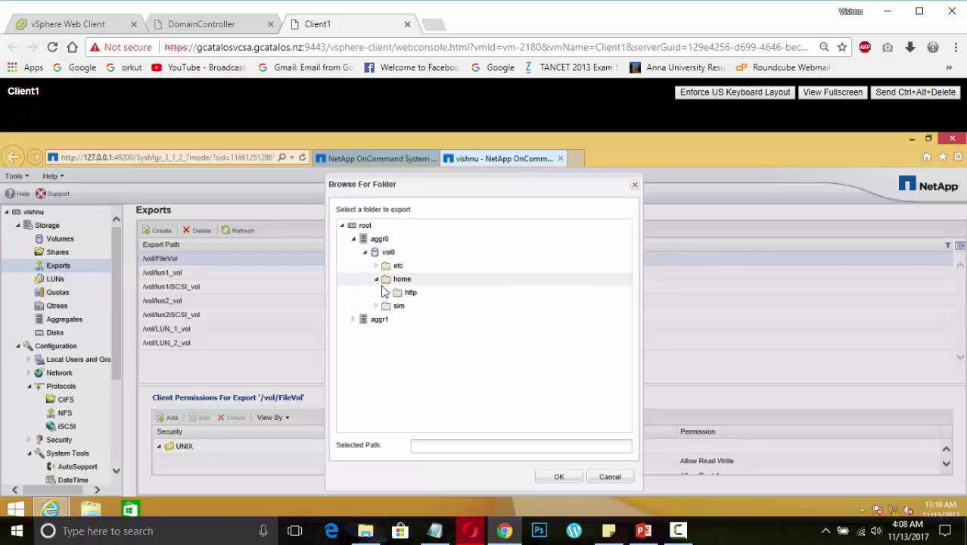
left_click(376, 279)
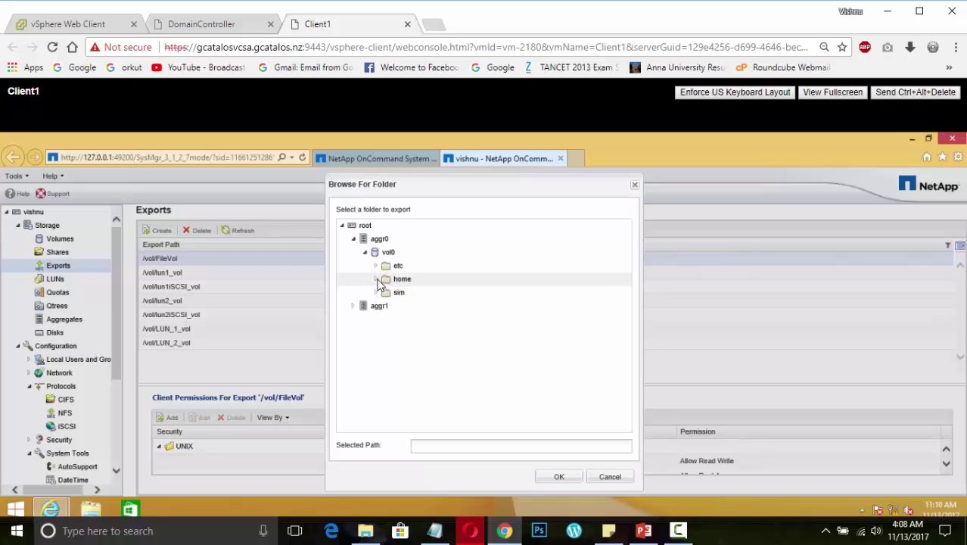
left_click(354, 306)
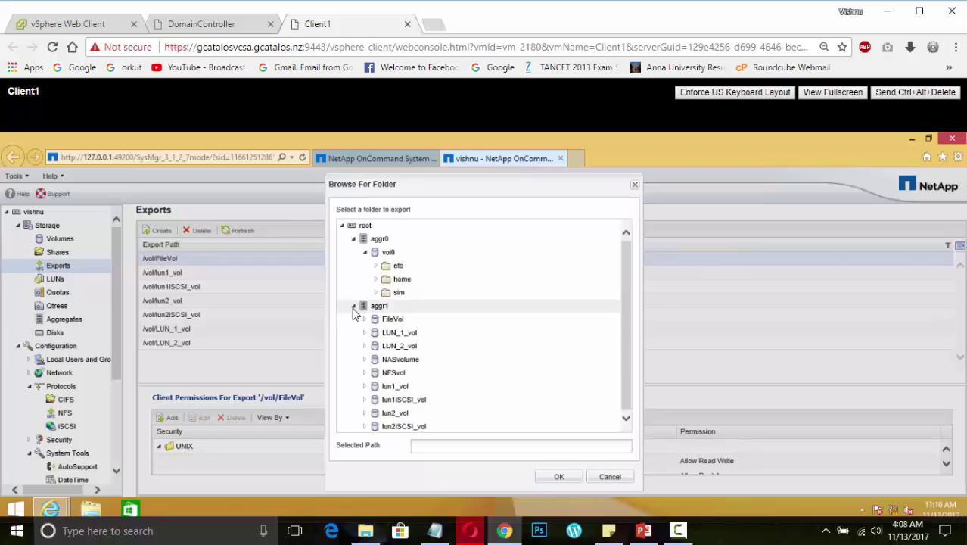
left_click(401, 359)
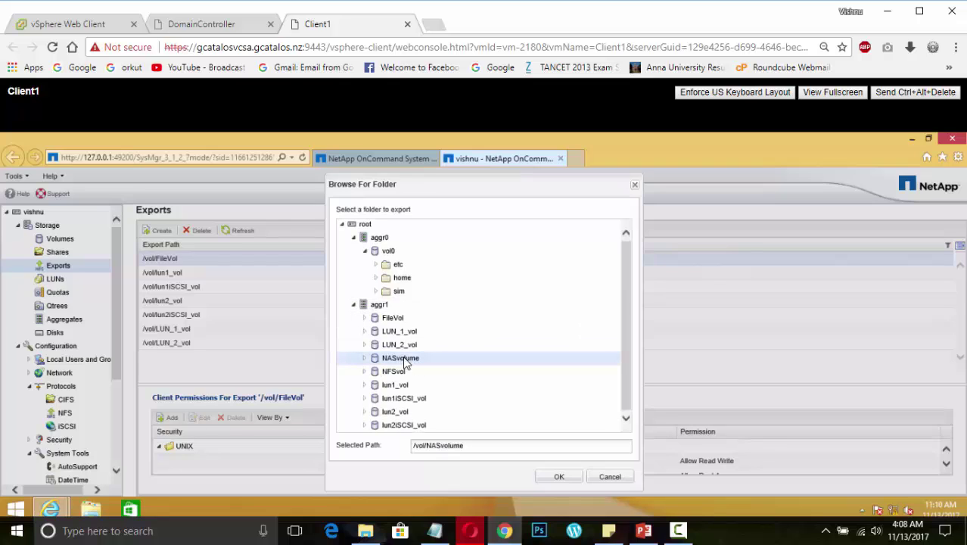
left_click(561, 478)
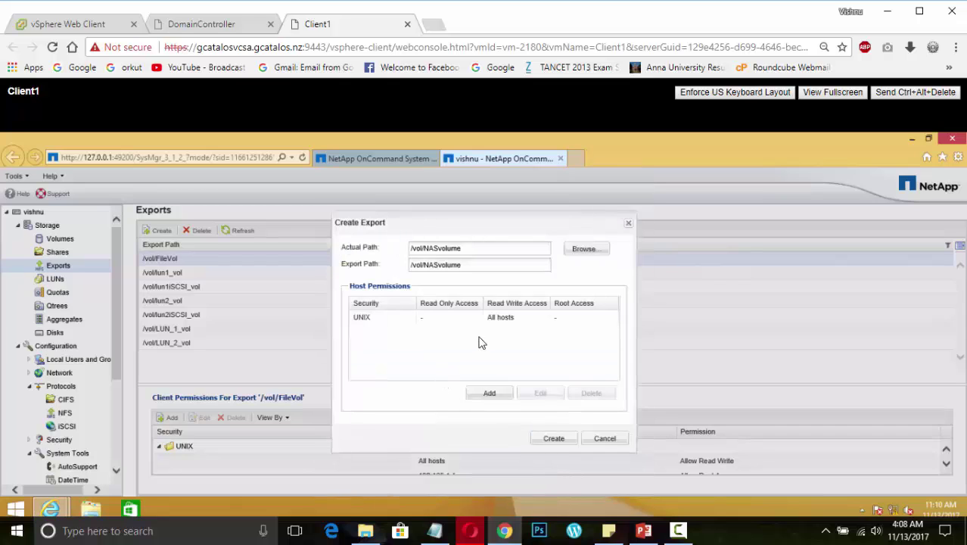
Add an export rule for the volume, changing All hosts access to Read Only
left_click(406, 318)
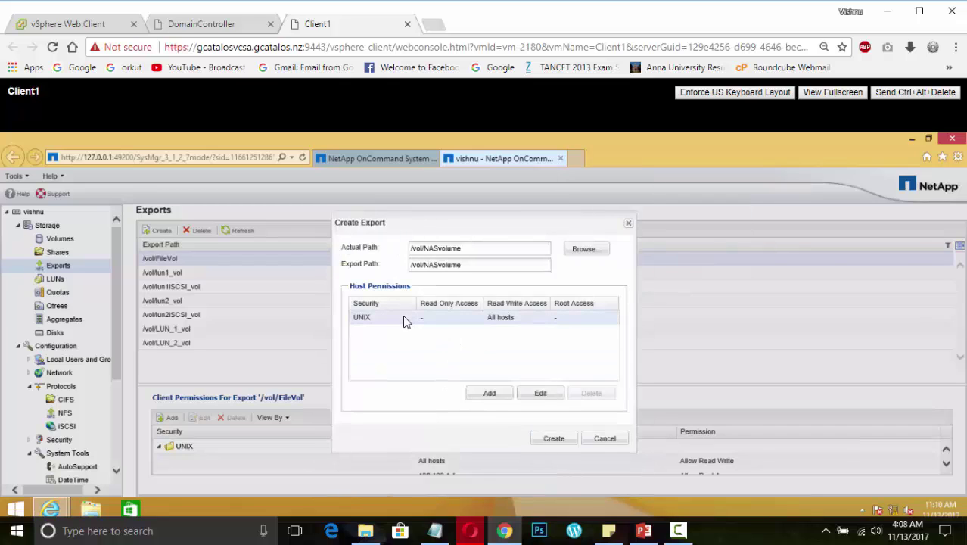
left_click(493, 397)
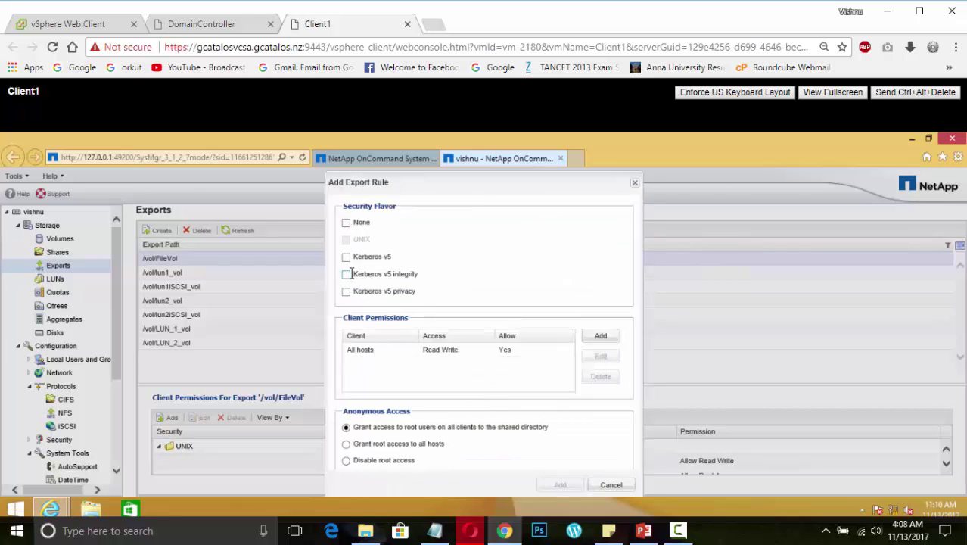
left_click(430, 352)
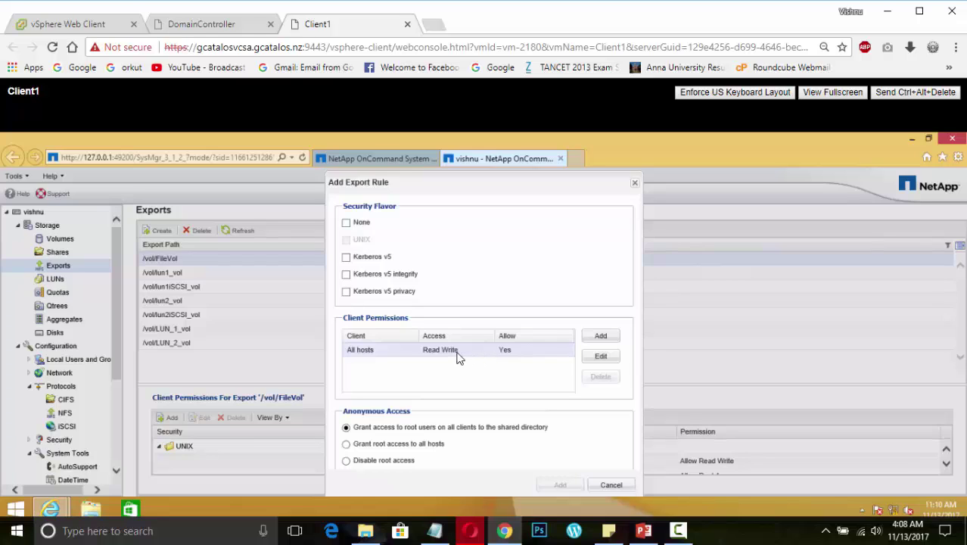
double_click(457, 354)
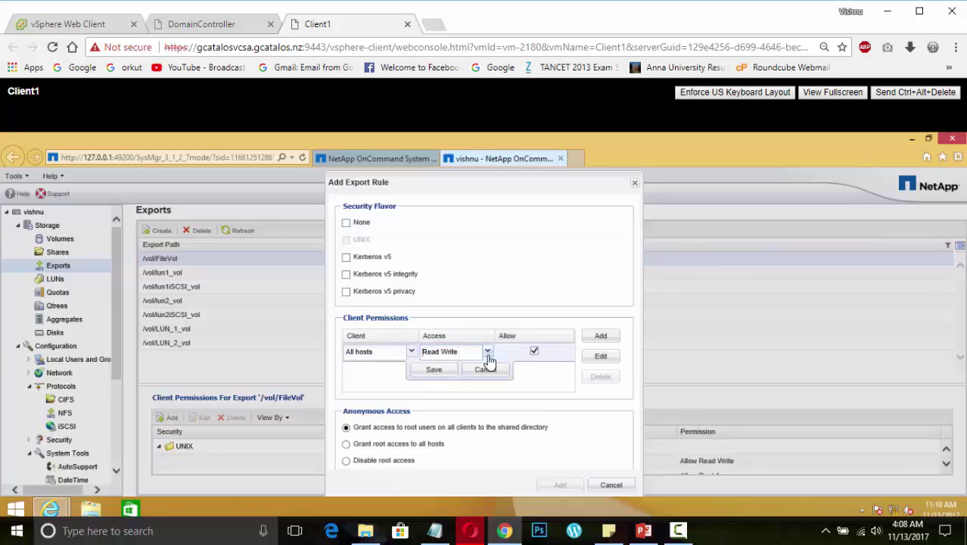
left_click(488, 353)
left_click(438, 376)
left_click(435, 371)
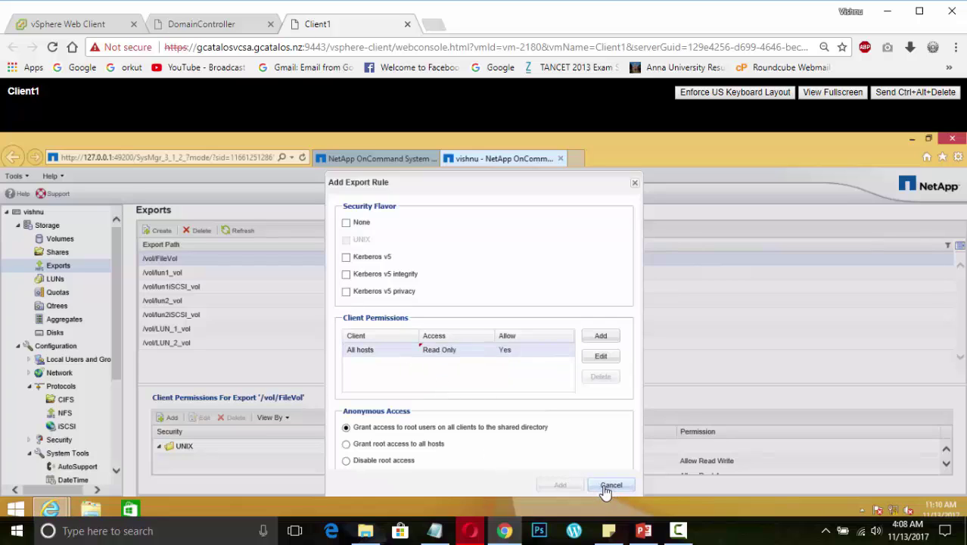
Grant root access, toggle security flavors ending on Kerberos v5, then cancel the rule and export
left_click(346, 445)
left_click(346, 258)
left_click(347, 258)
left_click(346, 224)
left_click(347, 224)
left_click(346, 258)
left_click(618, 488)
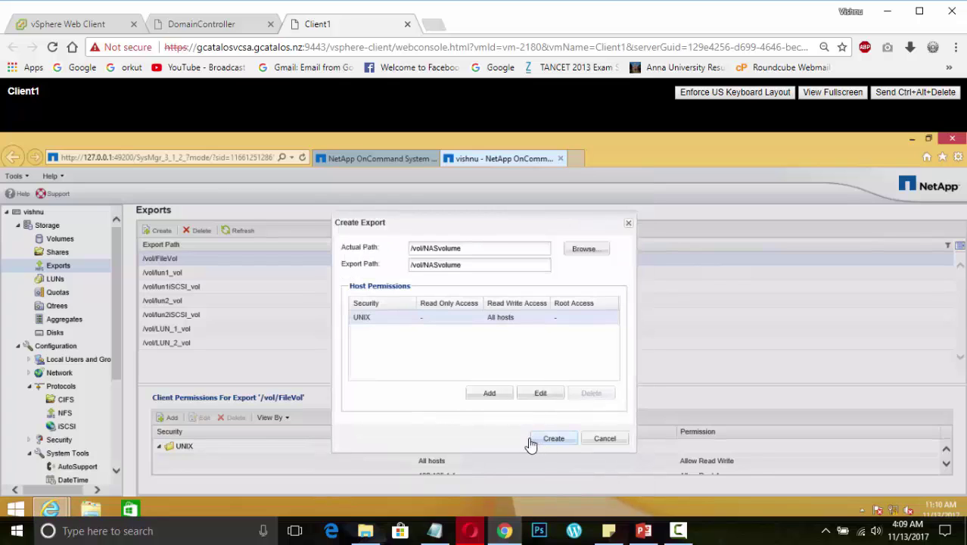
left_click(607, 444)
left_click(606, 442)
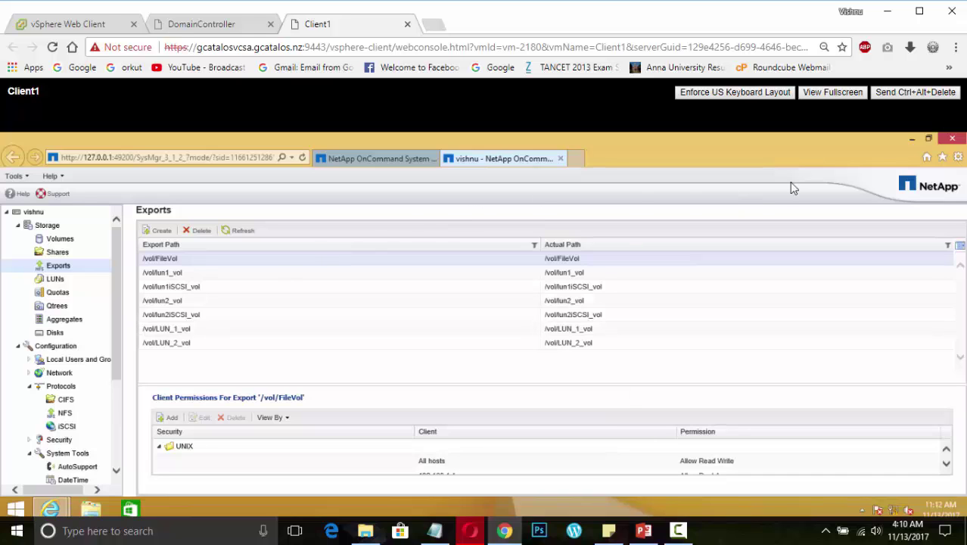
SSH into 192.168.1.10 with PuTTY, log in as root, and run exportfs
left_click(913, 139)
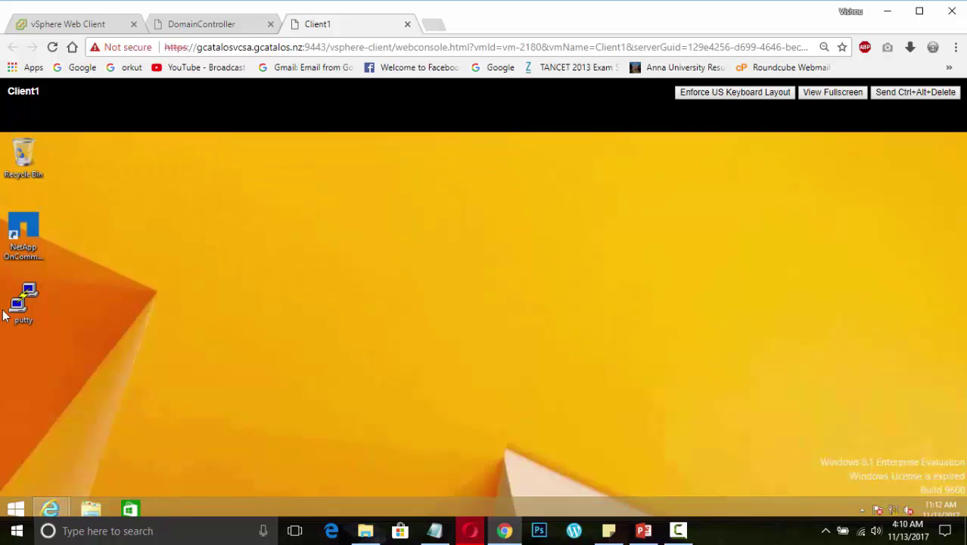
double_click(27, 307)
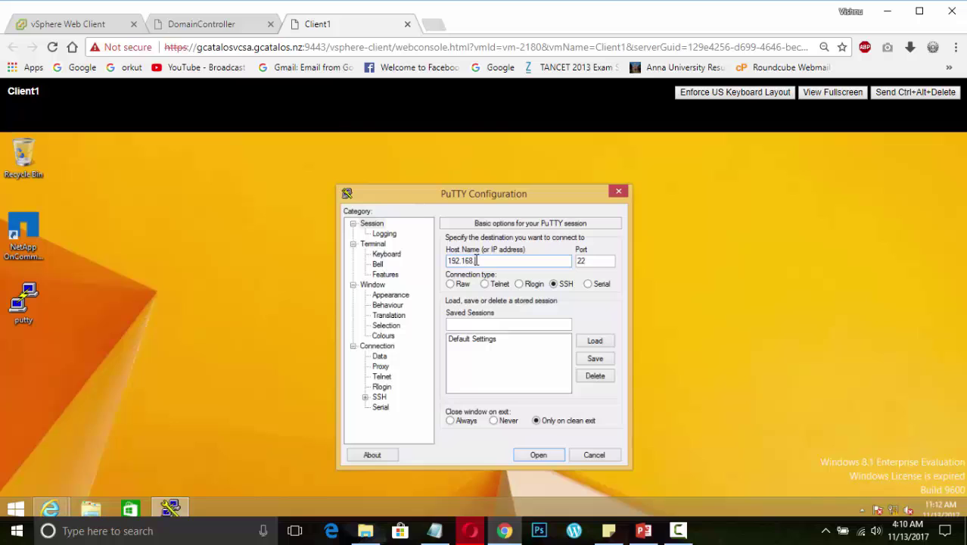
key("Return")
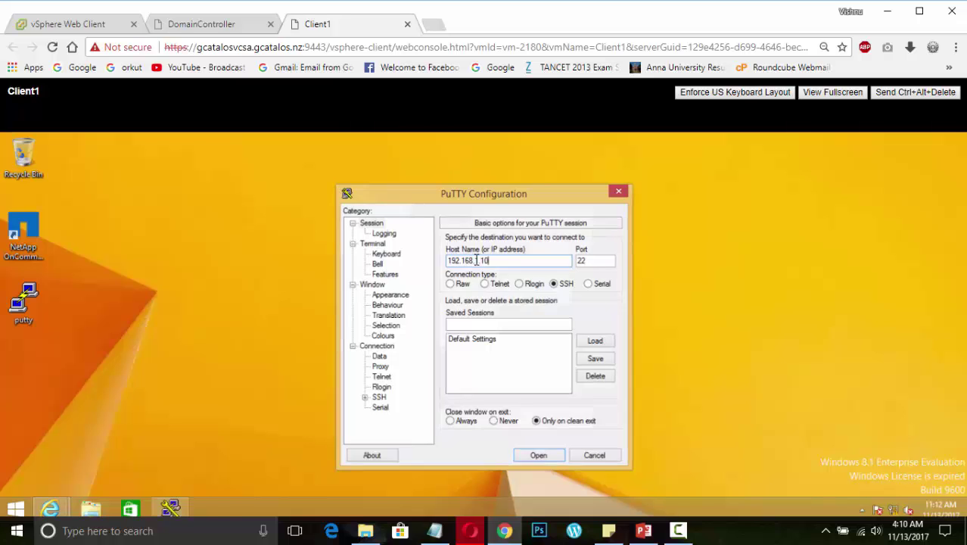
type("root")
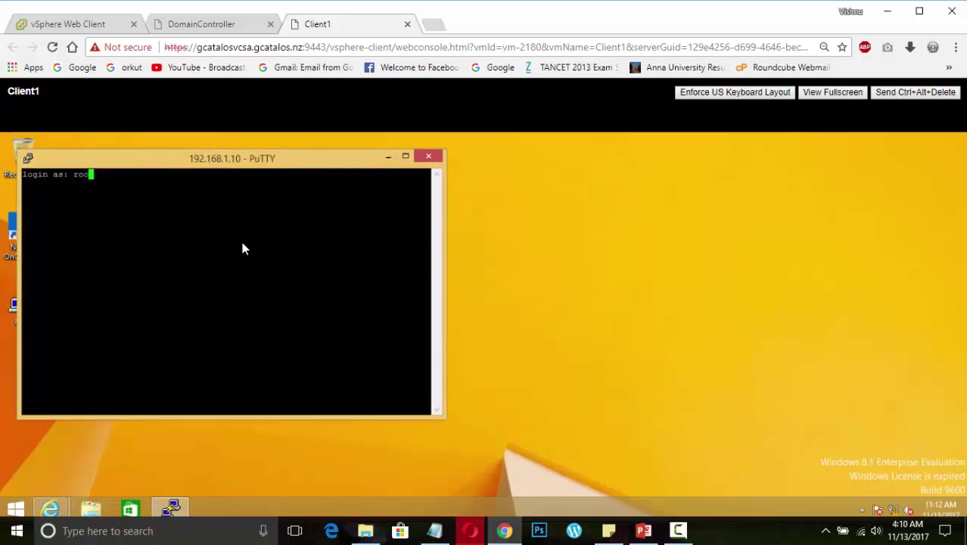
key("Return")
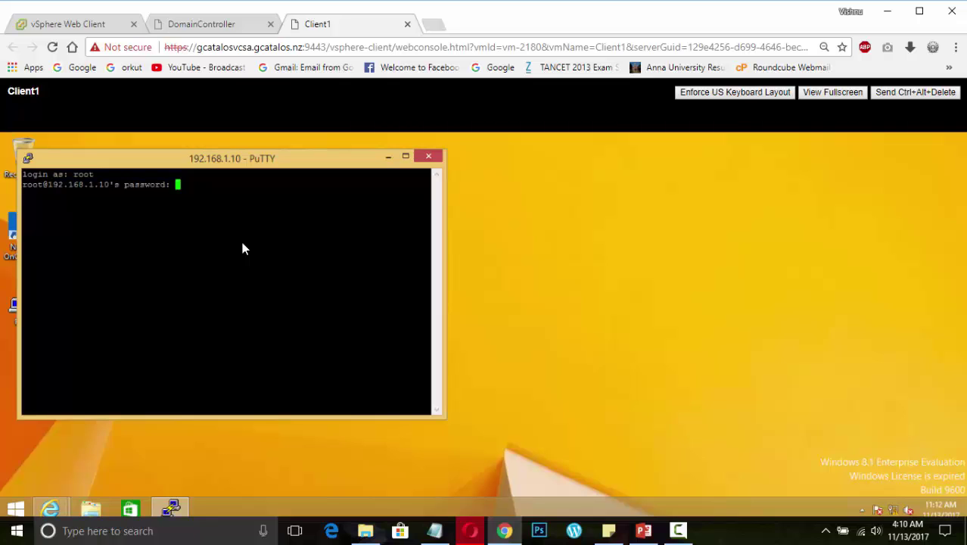
key("Return")
type("exportfs")
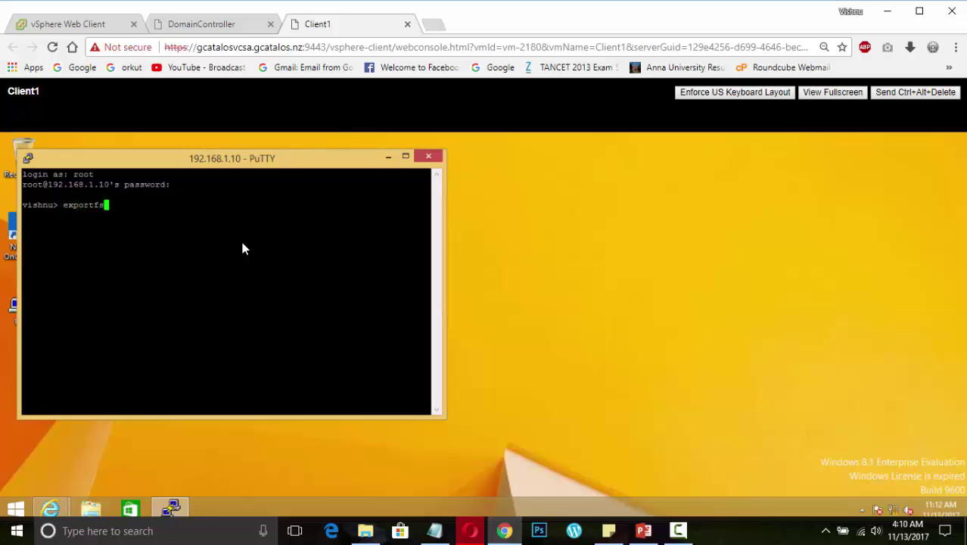
key("Return")
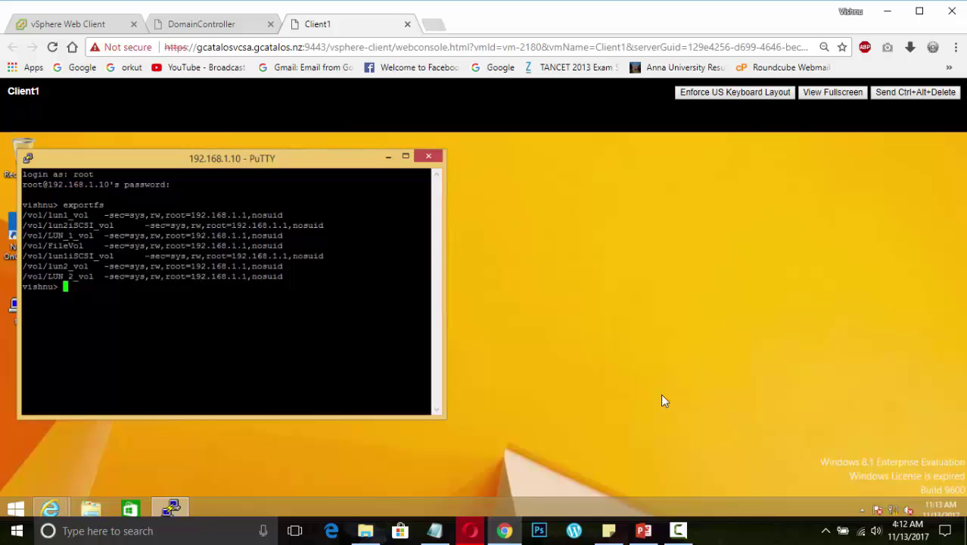
Bring the System Manager window back and open the Protocols > CIFS page
left_click(50, 508)
left_click(227, 452)
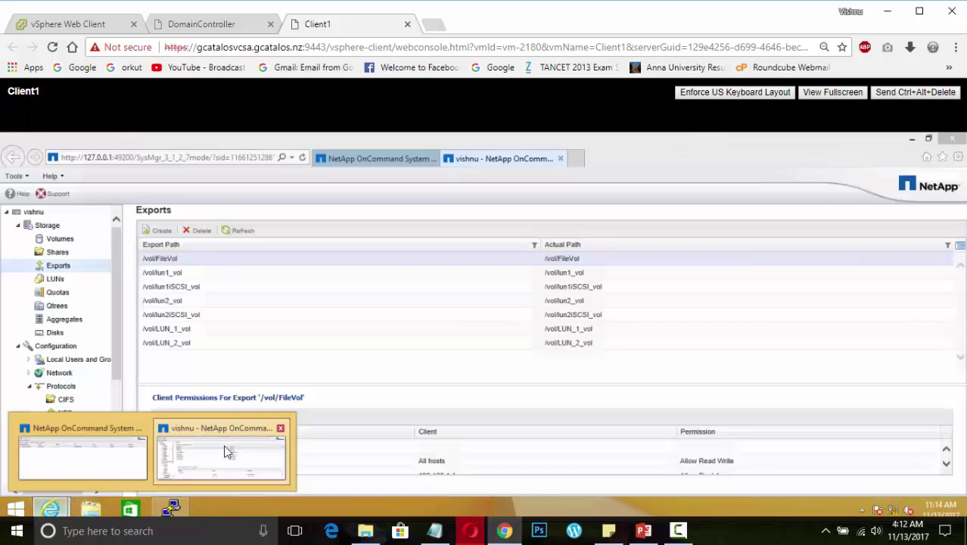
left_click(67, 399)
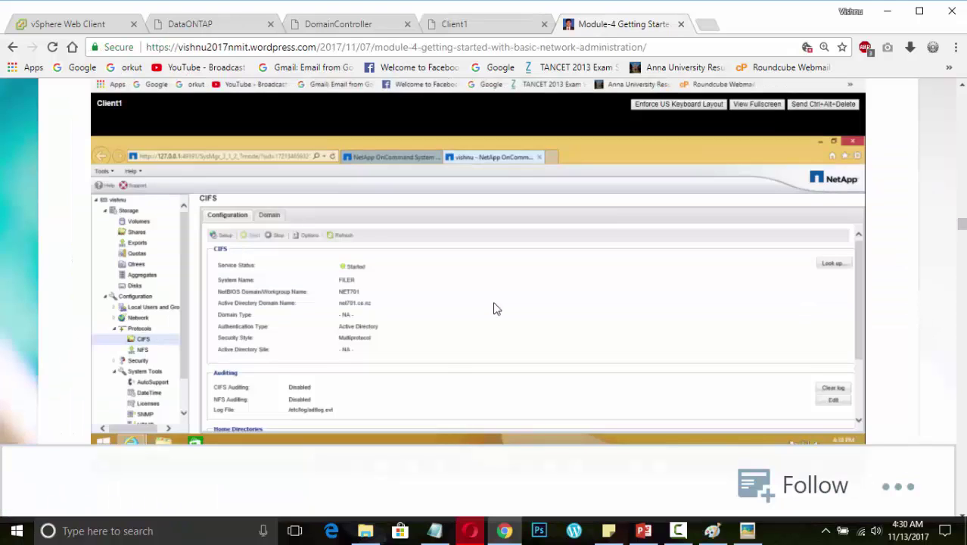
Scroll down through the walkthrough page to read ahead
scroll(395, 314, "down", 2)
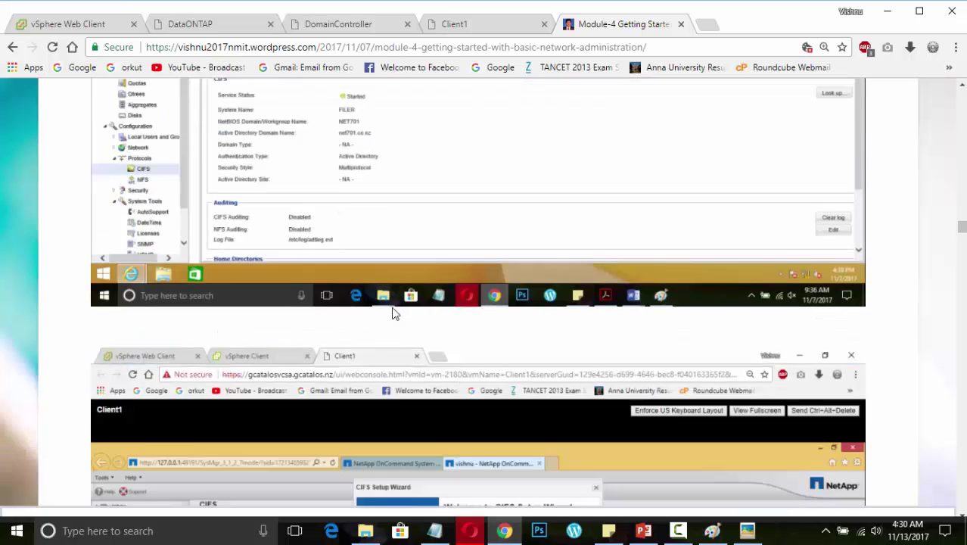
scroll(393, 312, "down", 4)
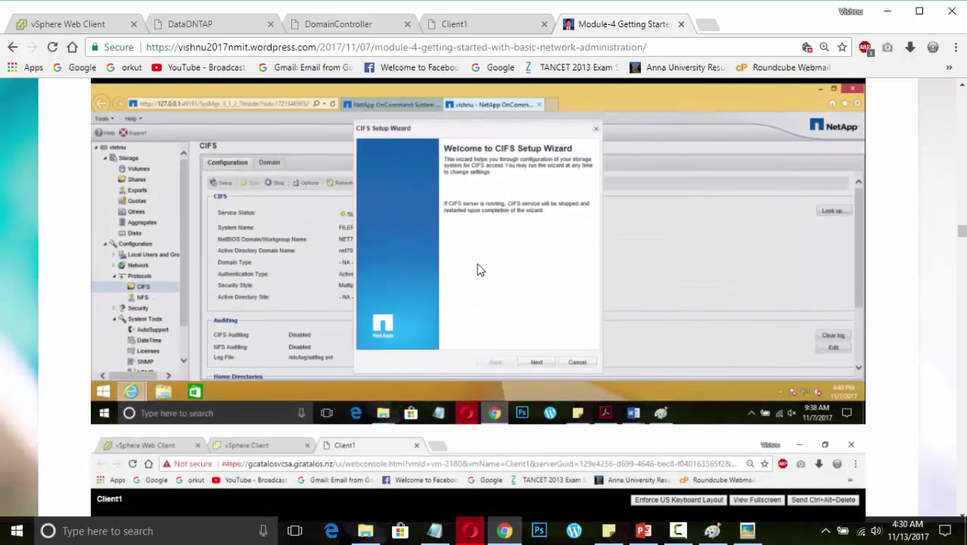
scroll(478, 271, "down", 5)
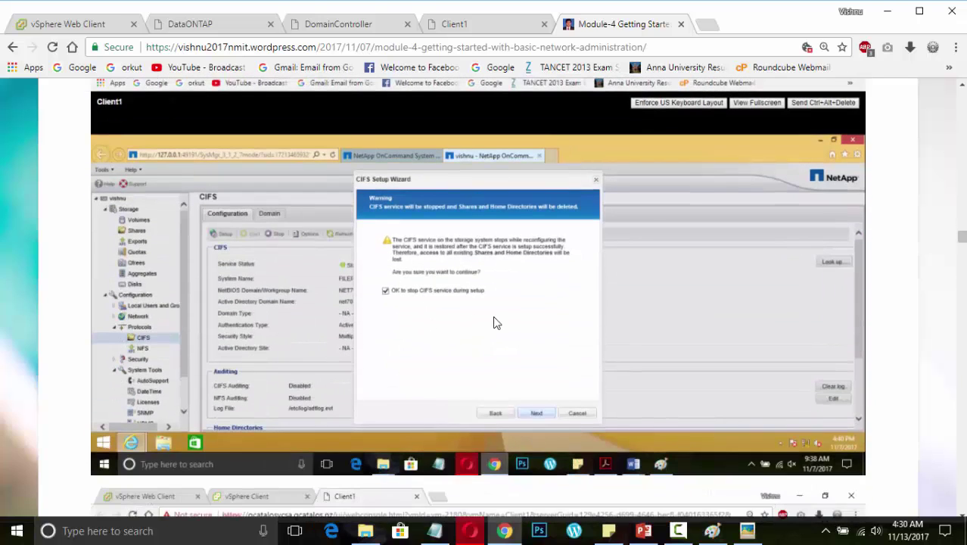
scroll(494, 323, "down", 7)
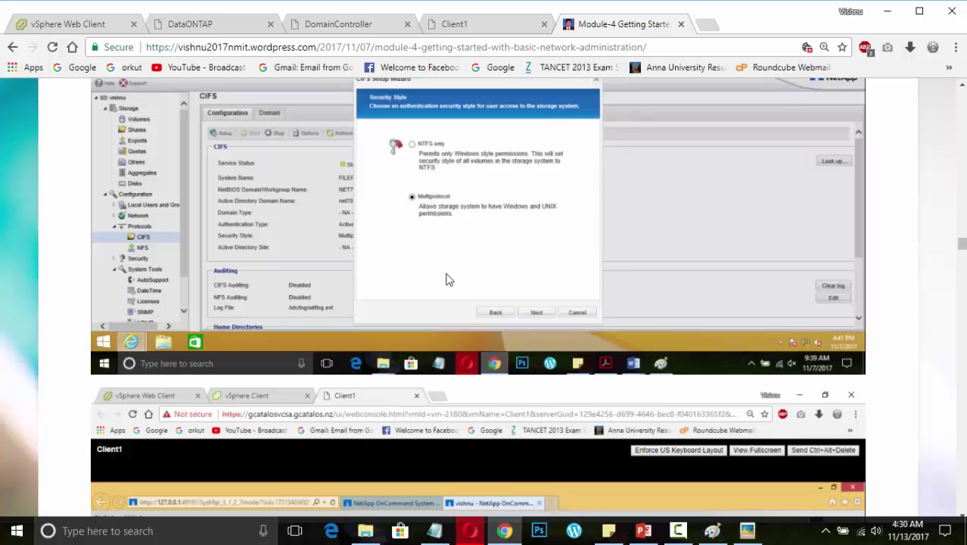
scroll(447, 280, "down", 5)
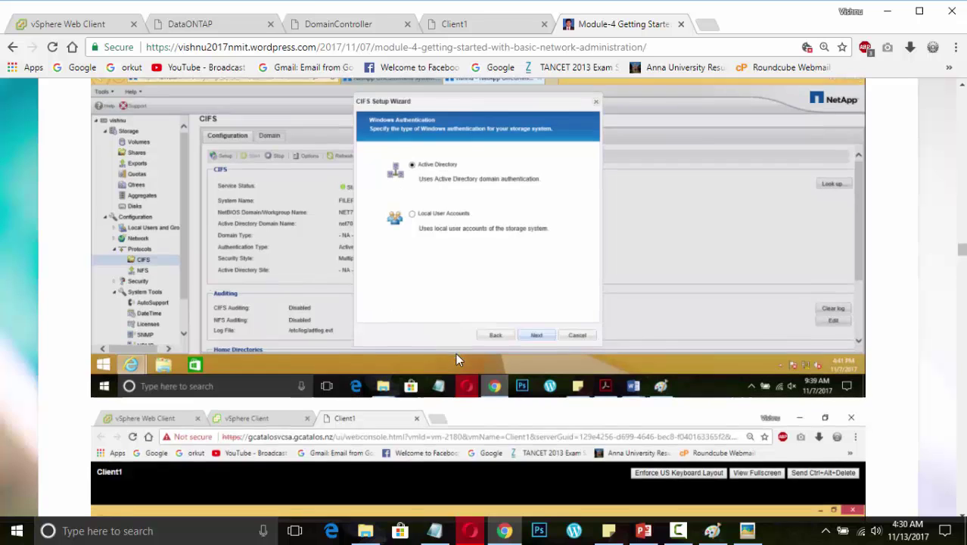
scroll(456, 353, "down", 1)
scroll(455, 361, "down", 4)
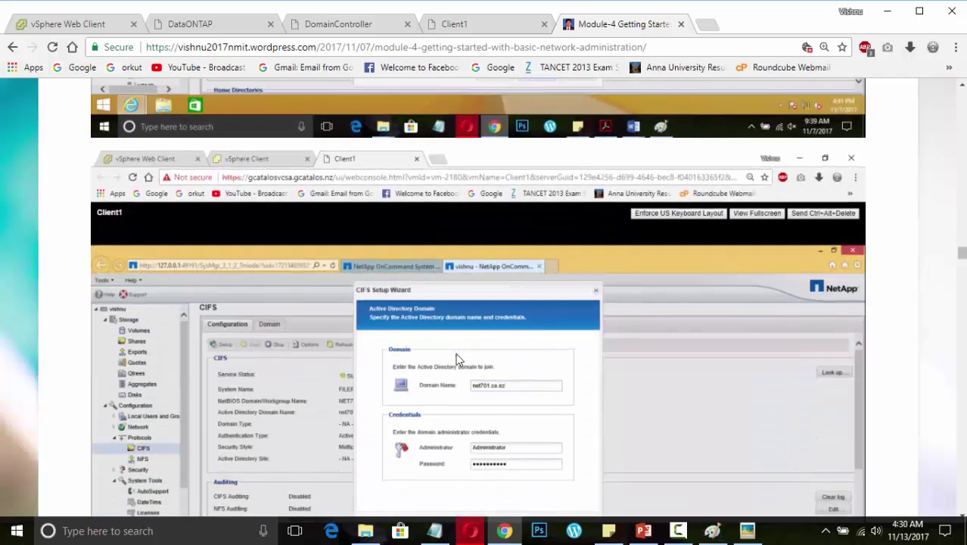
scroll(456, 361, "down", 1)
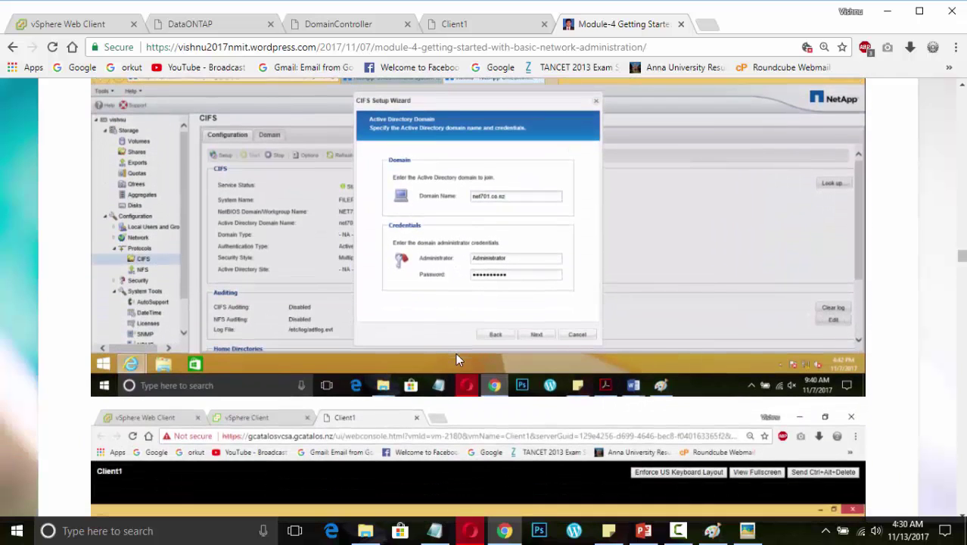
scroll(456, 361, "down", 4)
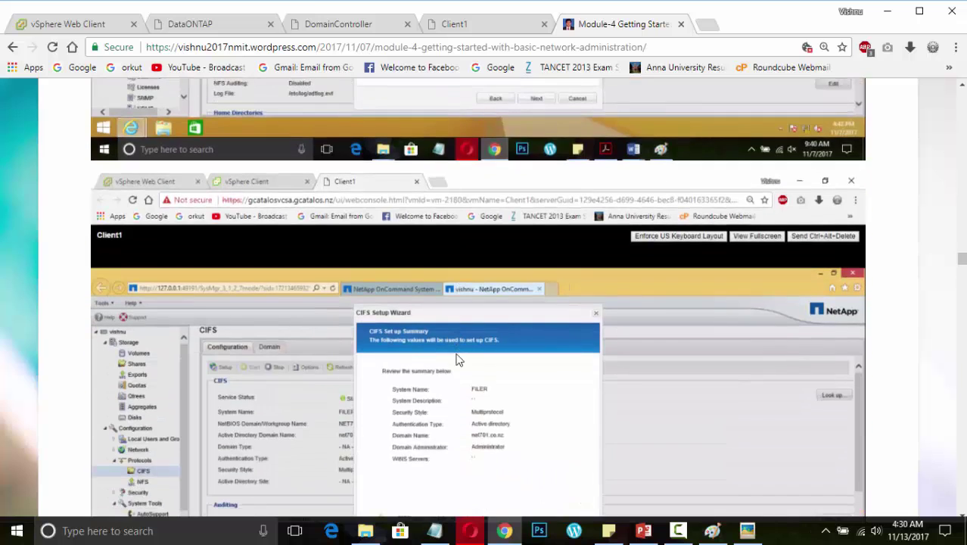
scroll(457, 360, "down", 1)
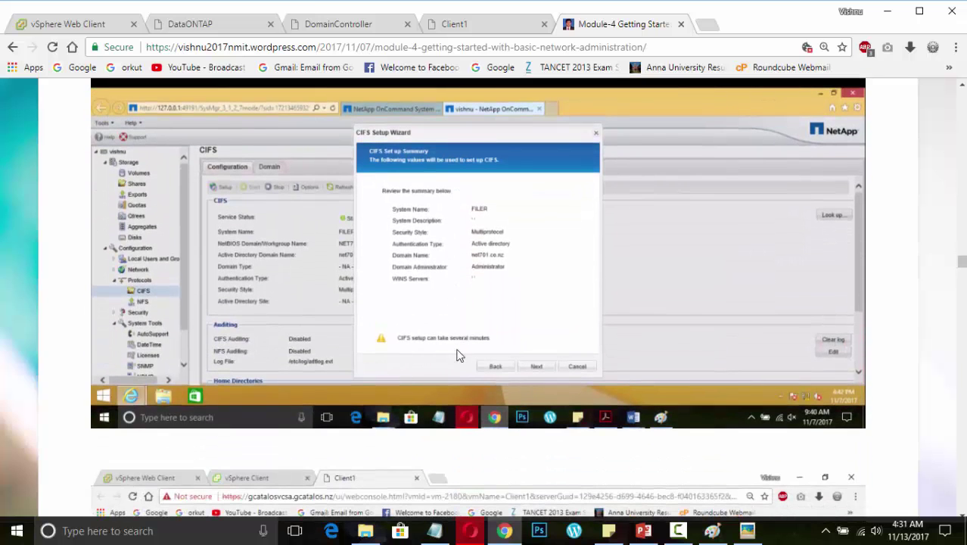
scroll(521, 351, "down", 5)
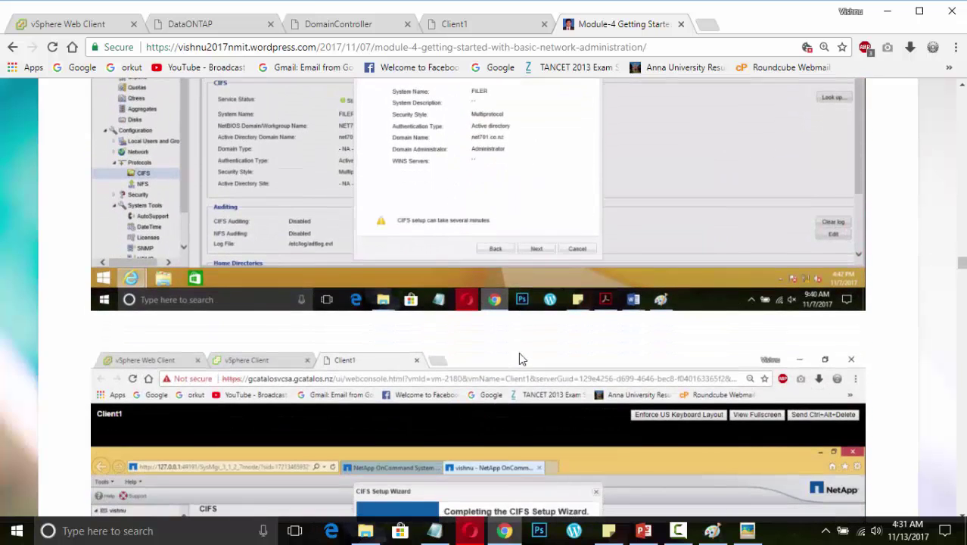
scroll(521, 359, "down", 1)
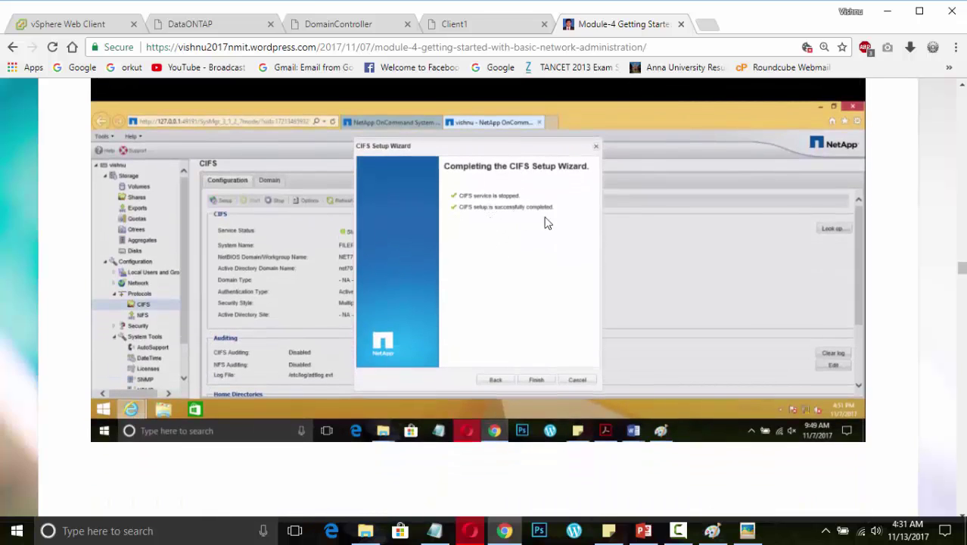
scroll(446, 397, "down", 1)
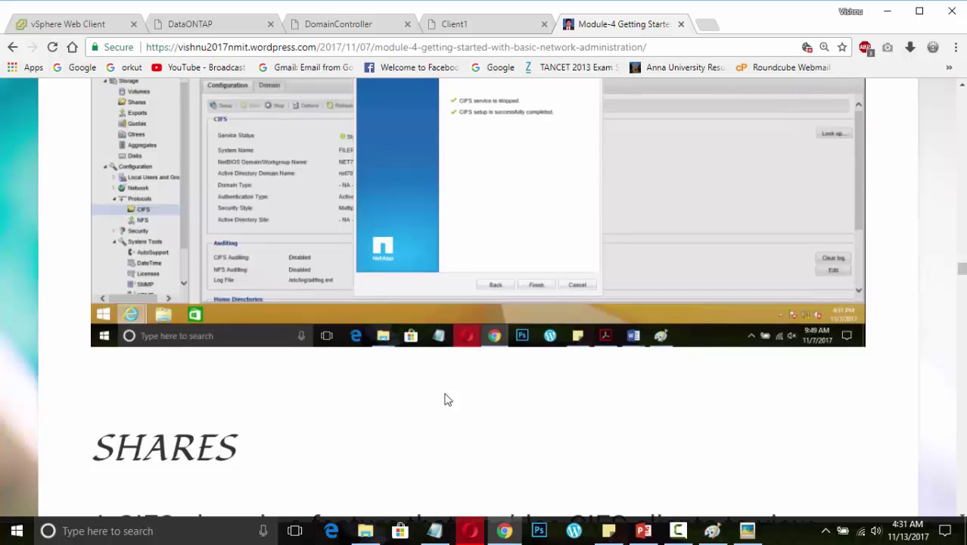
scroll(446, 399, "down", 1)
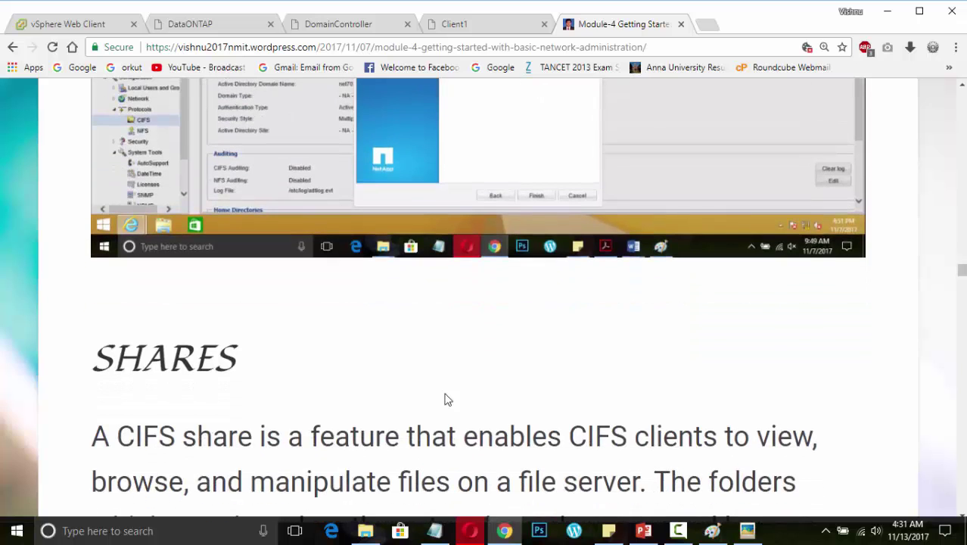
scroll(445, 400, "up", 2)
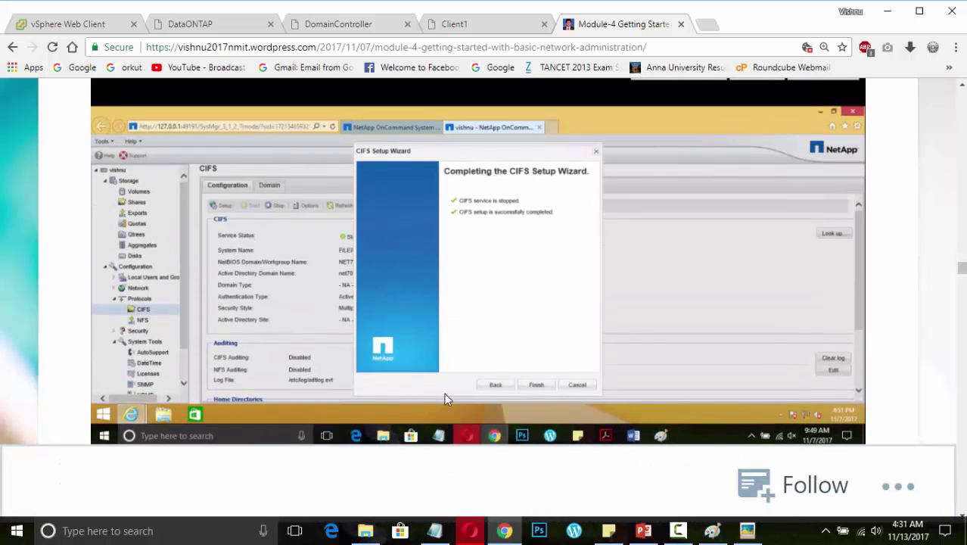
scroll(445, 395, "down", 3)
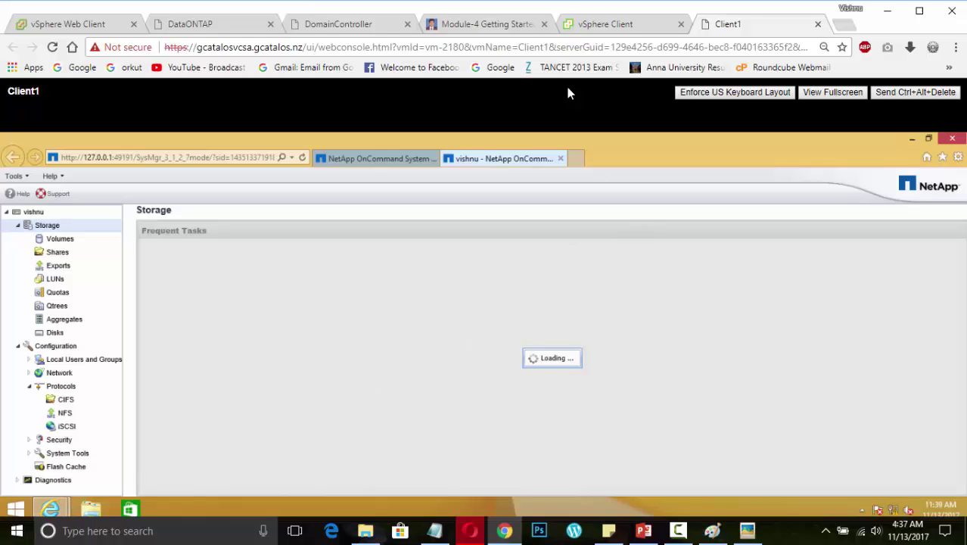
Return to the Module-4 Getting Started post at the 'Click Shares tab and click on Edit' paragraph
left_click(510, 26)
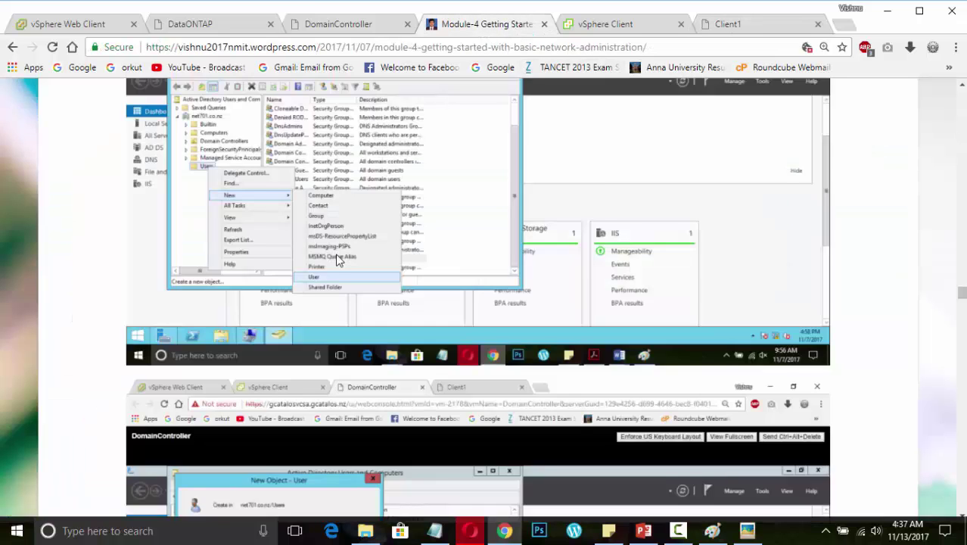
scroll(335, 253, "up", 1)
scroll(336, 259, "up", 3)
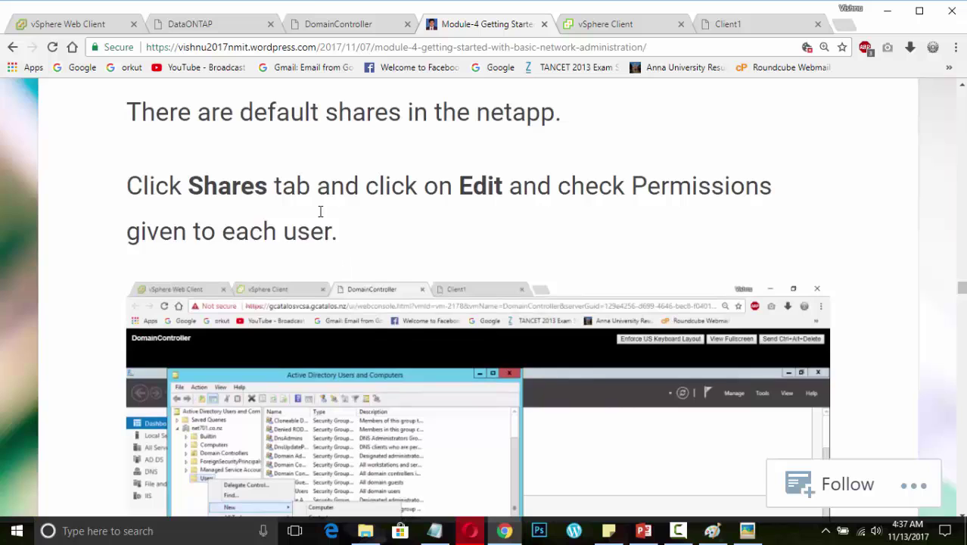
On the DomainController, launch Active Directory Users and Computers, right-click Users, then return to the blog
left_click(368, 27)
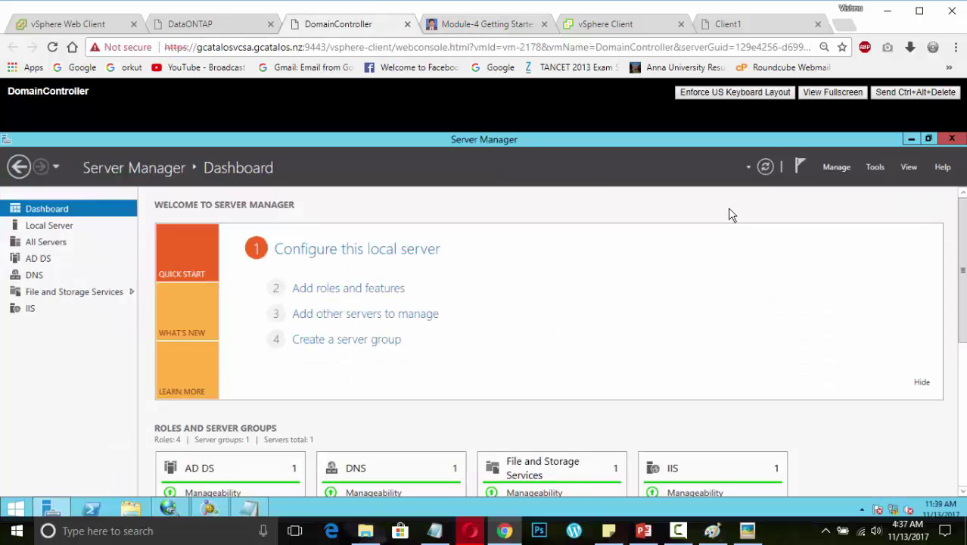
left_click(876, 167)
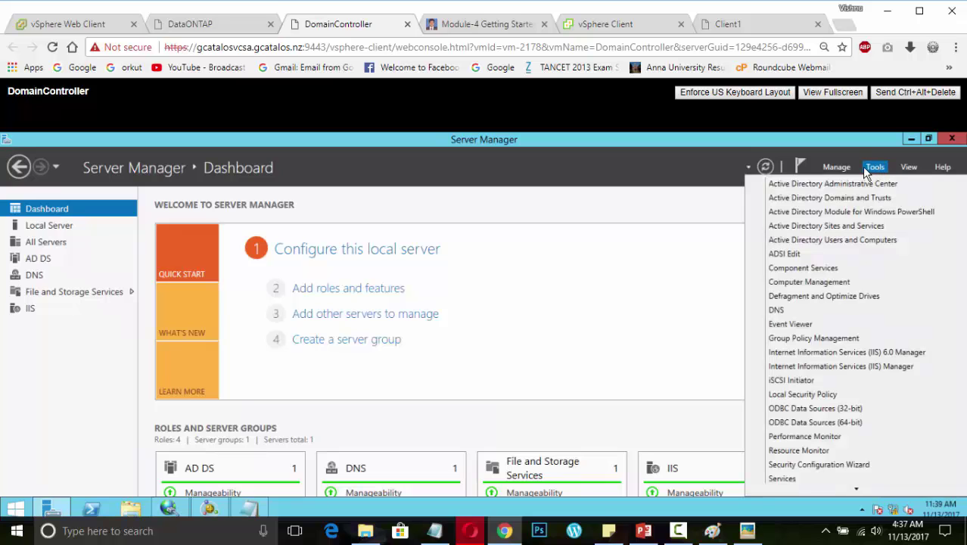
left_click(833, 240)
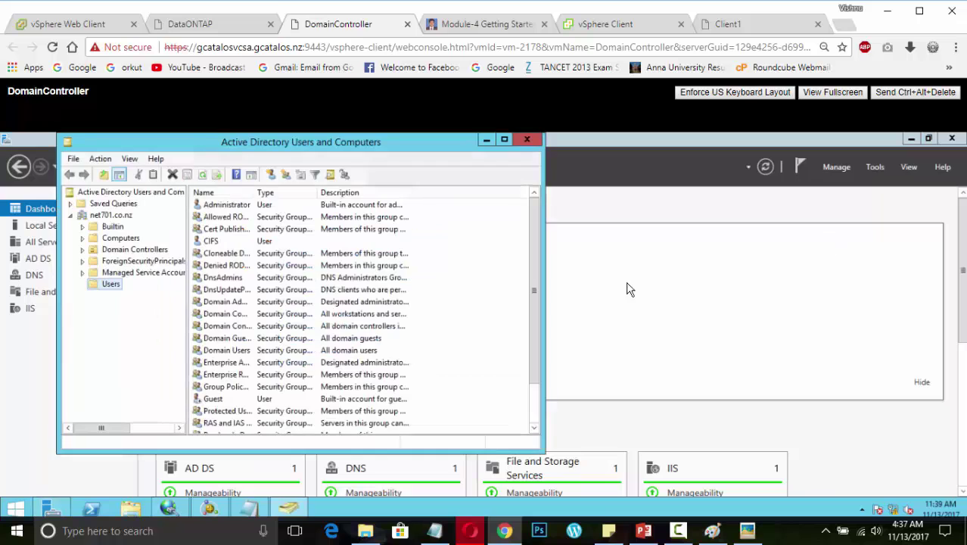
right_click(115, 284)
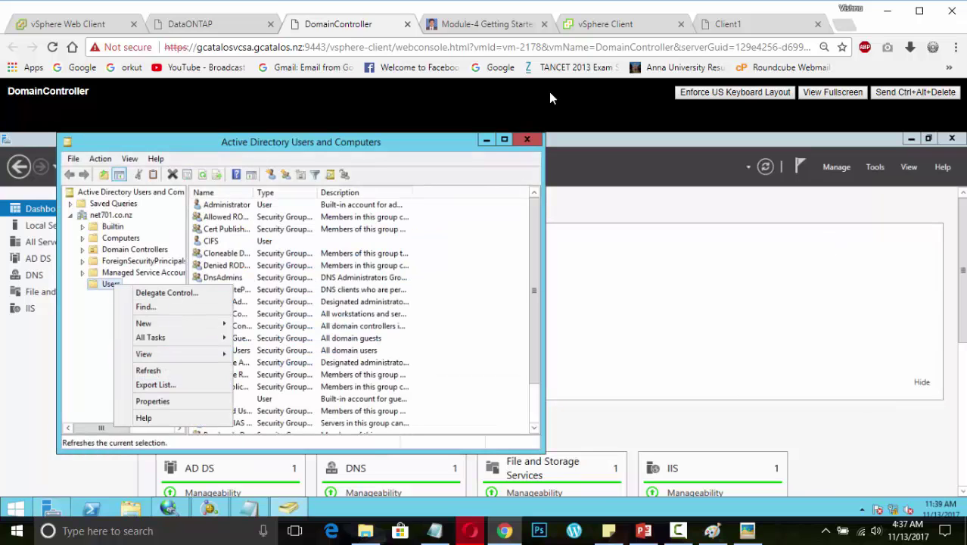
left_click(517, 28)
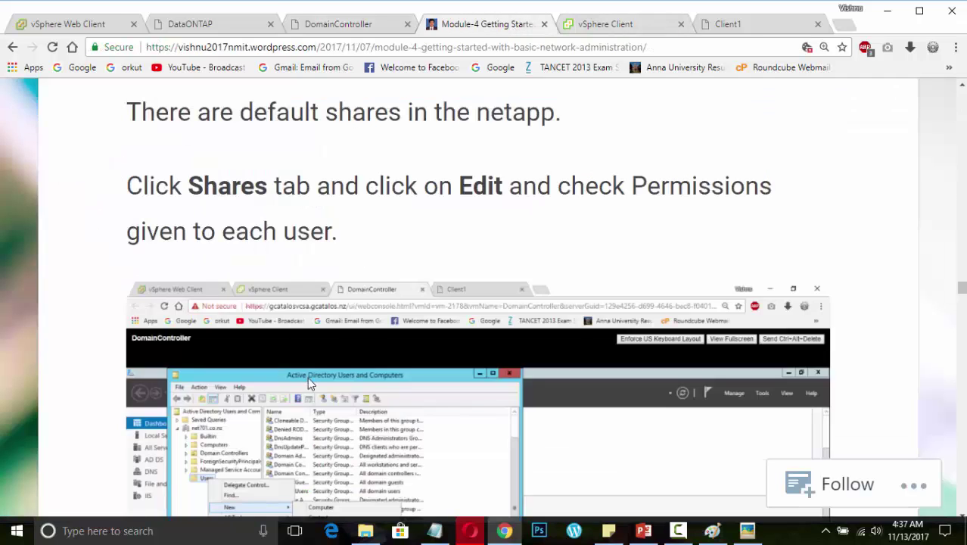
Scroll the Module-4 post past the New Object - User and Create Share screenshots to the Computer Management step
scroll(308, 377, "down", 5)
scroll(307, 377, "down", 5)
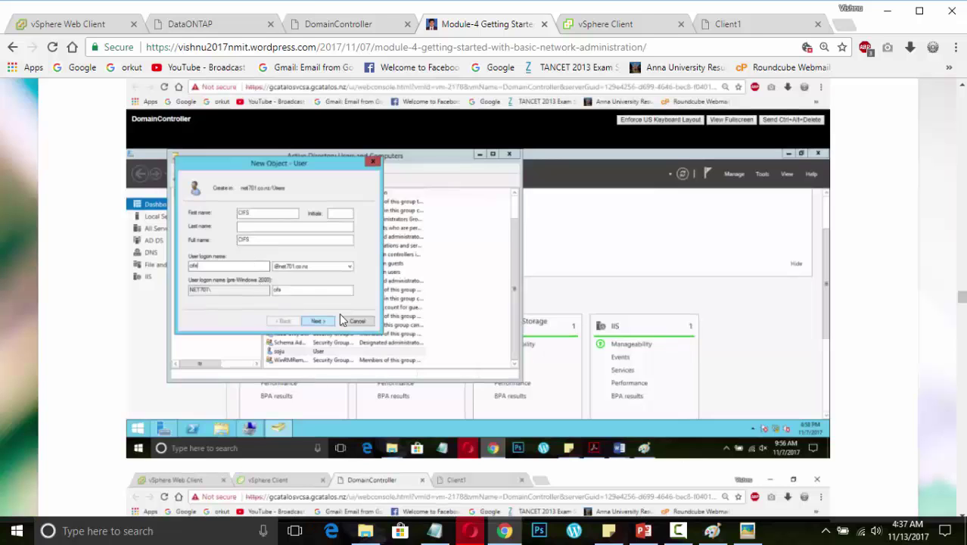
scroll(409, 344, "down", 1)
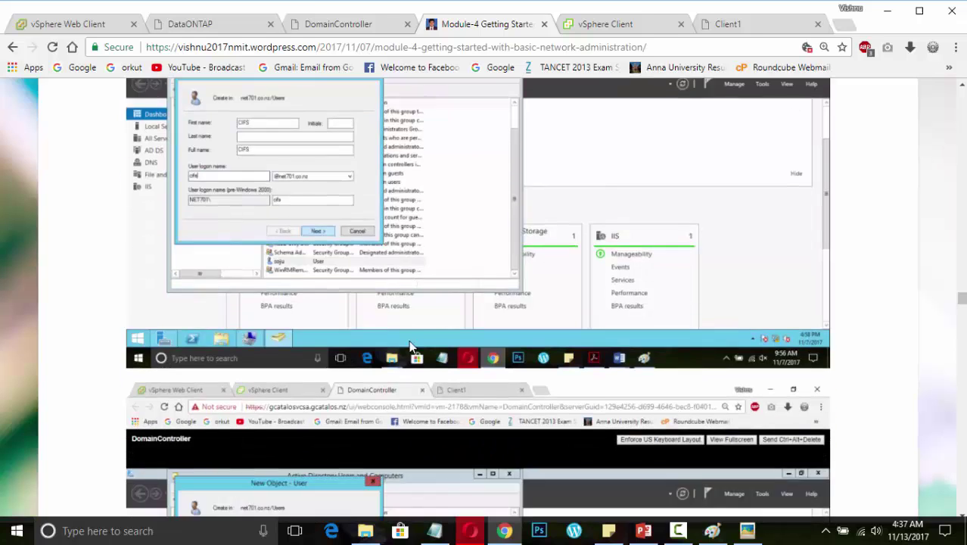
scroll(409, 348, "down", 4)
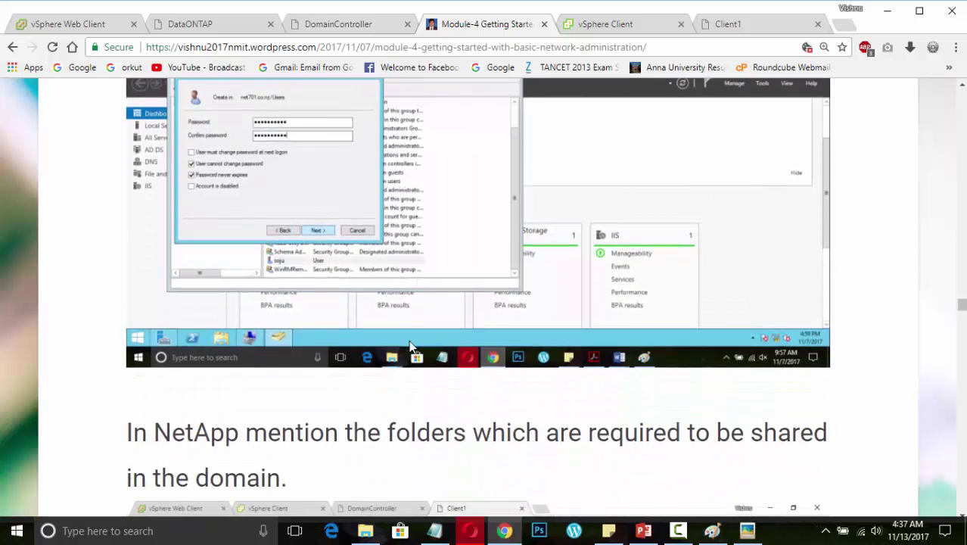
scroll(410, 347, "down", 4)
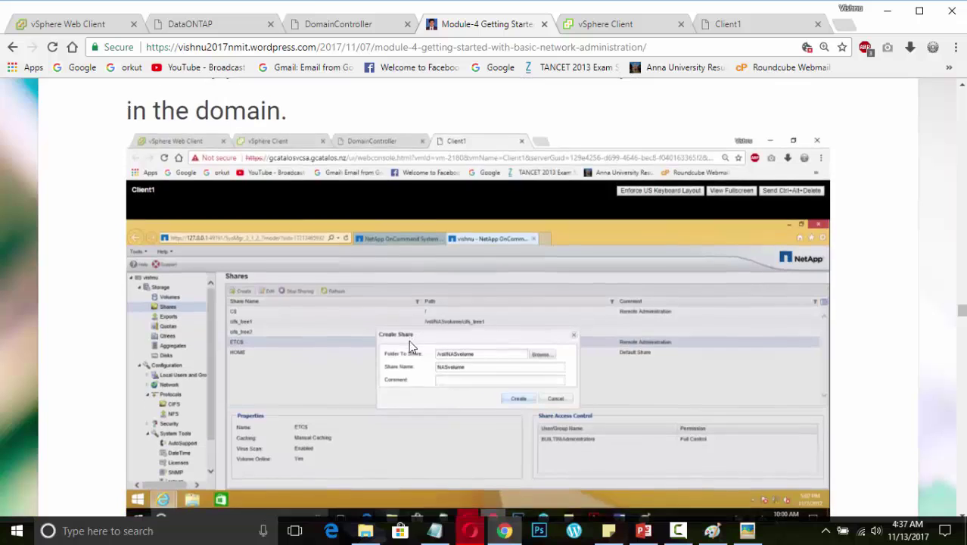
scroll(410, 346, "down", 1)
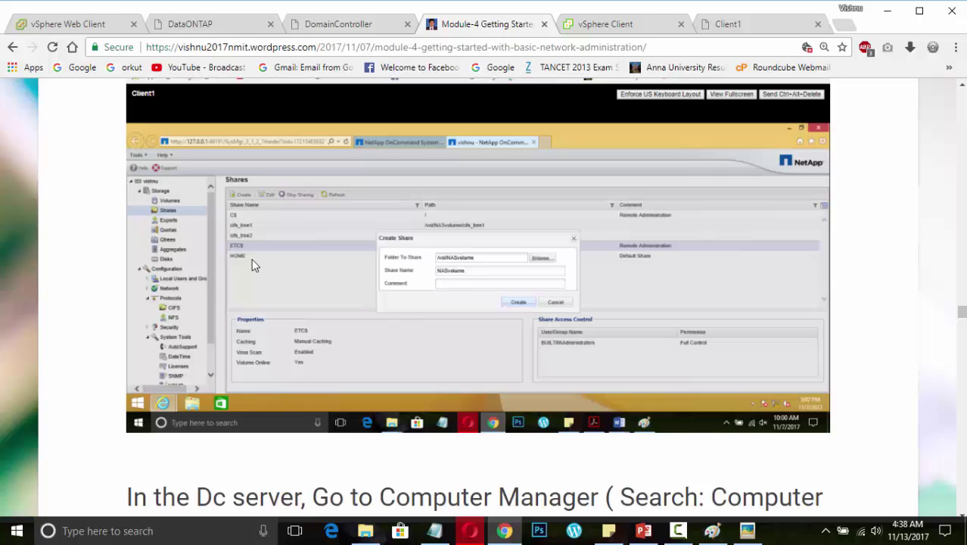
scroll(254, 265, "down", 1)
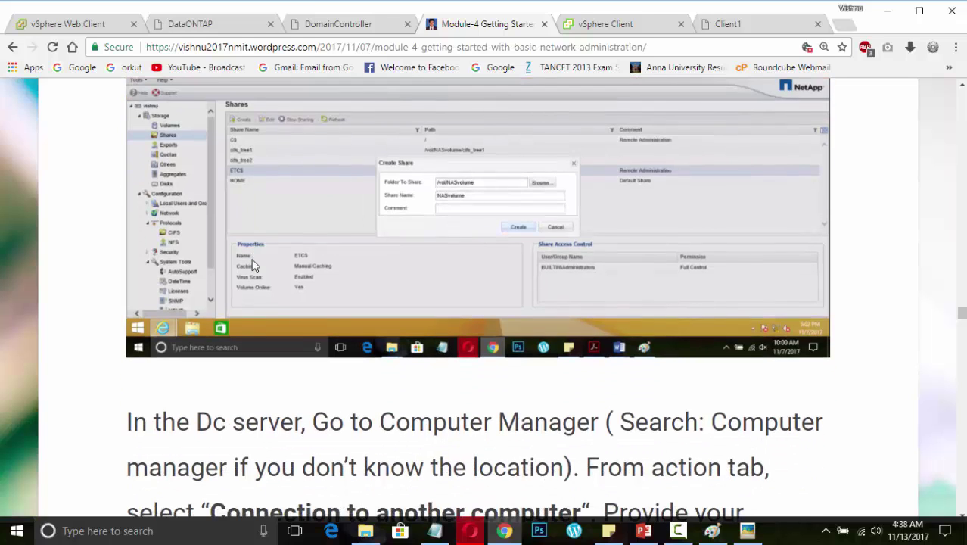
scroll(254, 265, "up", 1)
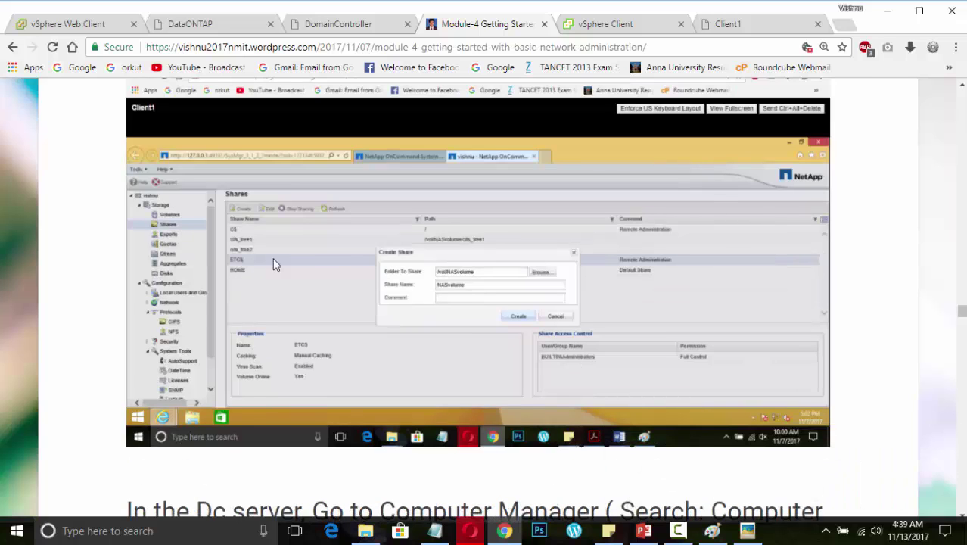
scroll(570, 356, "down", 5)
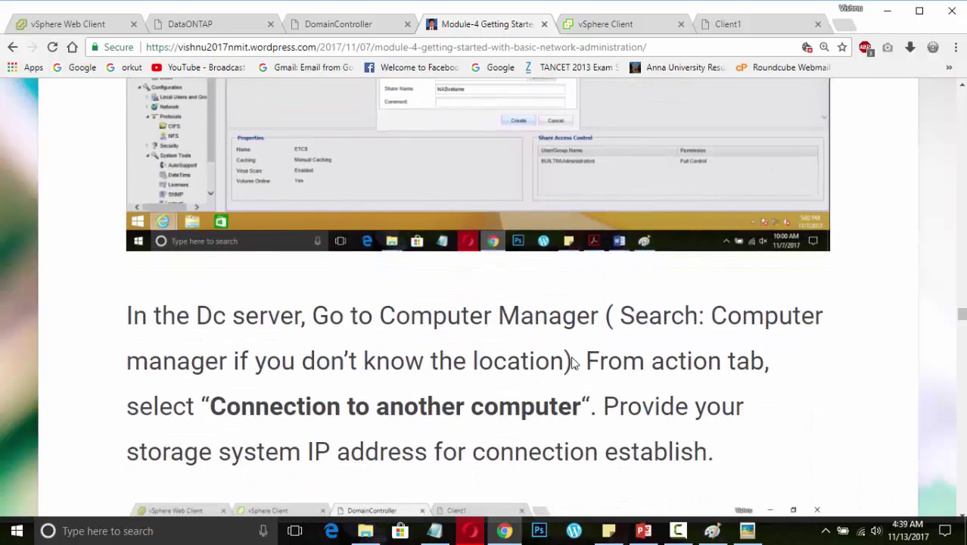
scroll(572, 362, "down", 2)
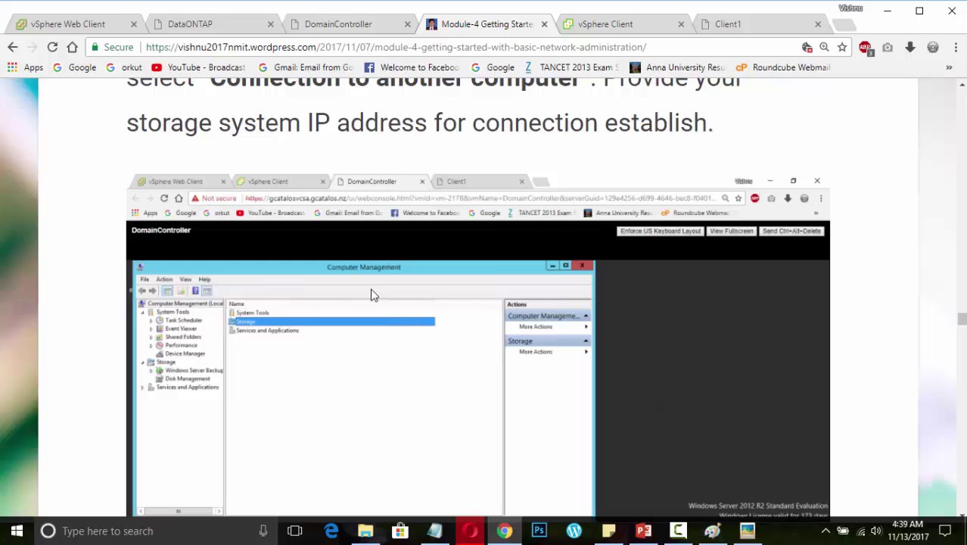
On the domain controller, close Active Directory Users and Computers and launch Computer Management
left_click(330, 26)
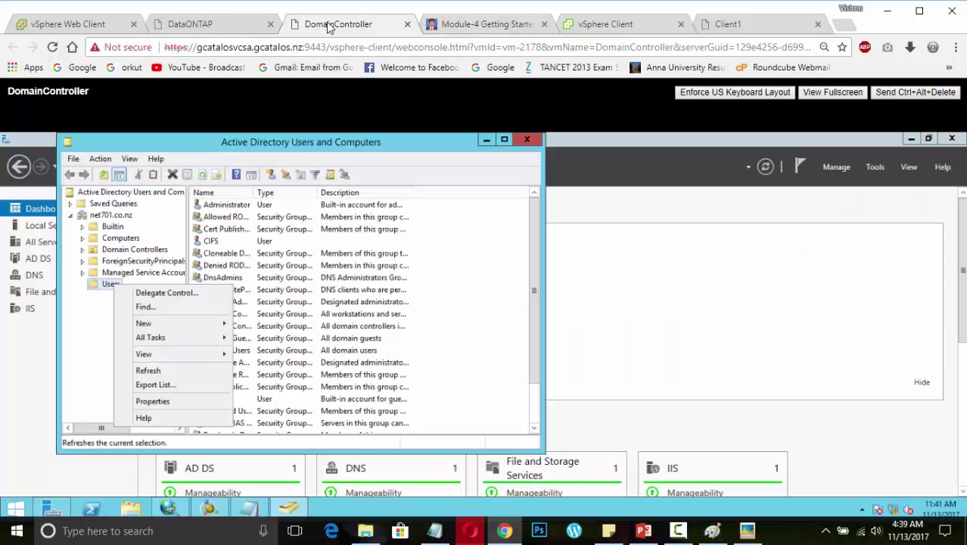
left_click(528, 141)
left_click(527, 141)
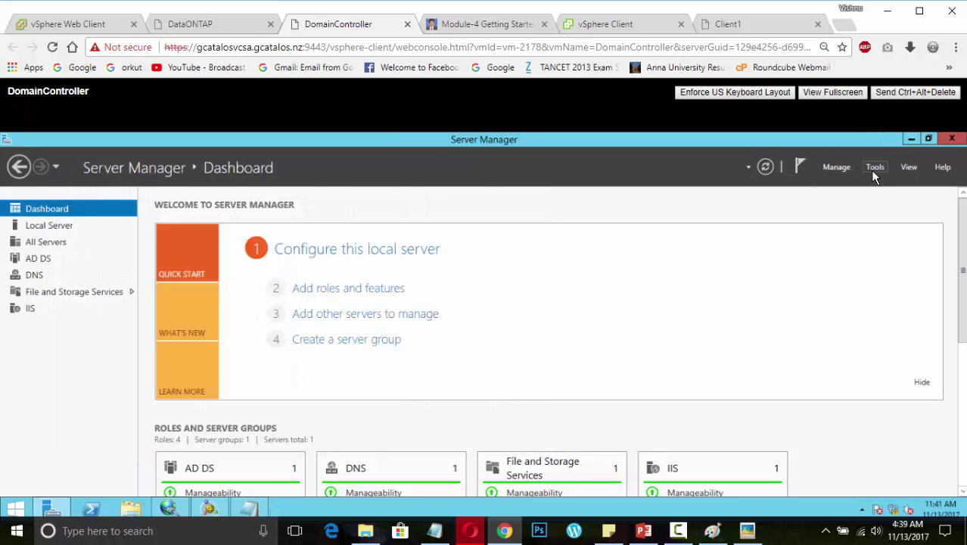
left_click(874, 169)
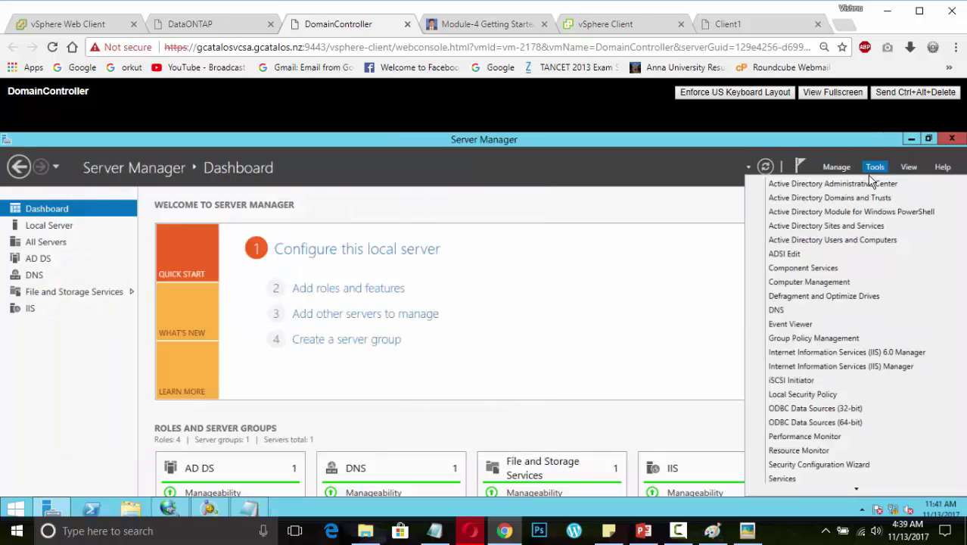
left_click(809, 282)
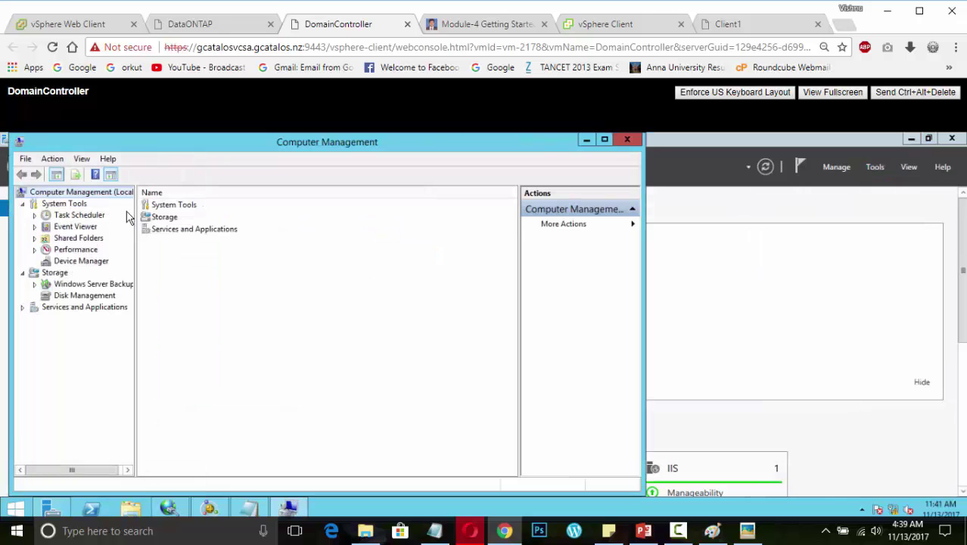
Connect Computer Management to the storage system at 192.168.1.5
left_click(53, 159)
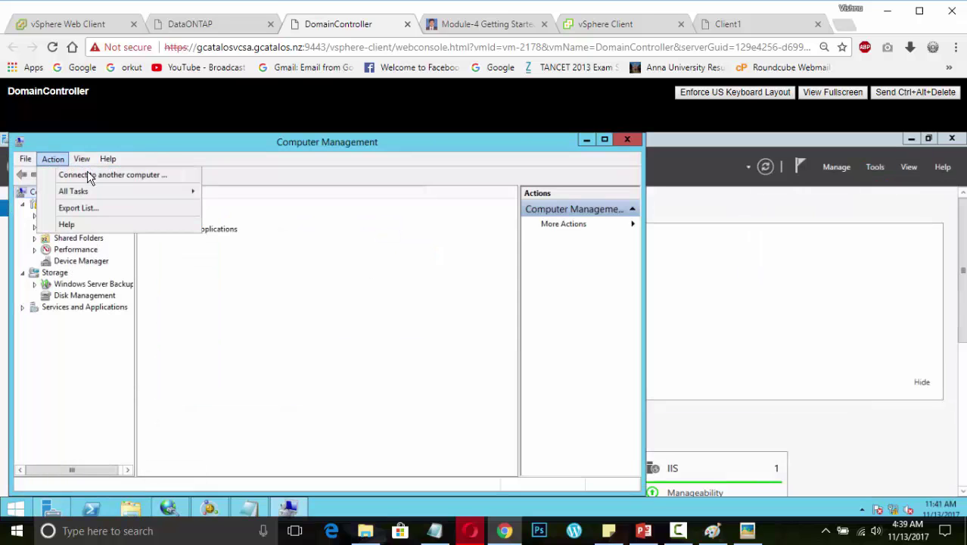
left_click(81, 159)
left_click(121, 174)
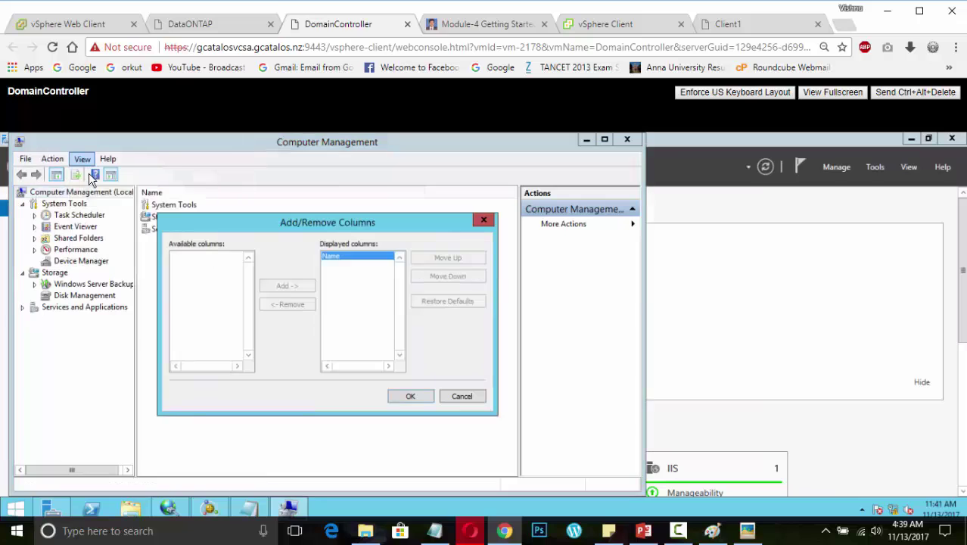
left_click(484, 220)
left_click(52, 159)
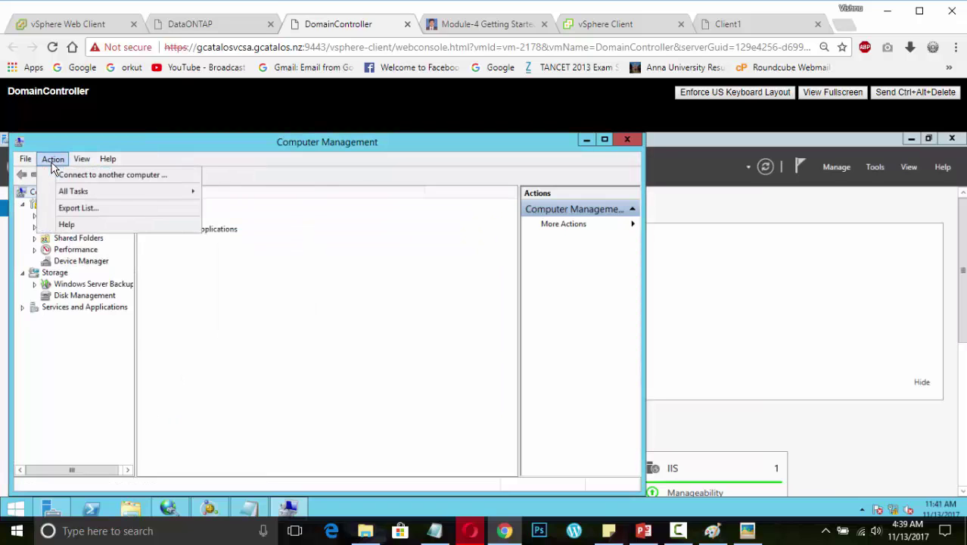
left_click(69, 174)
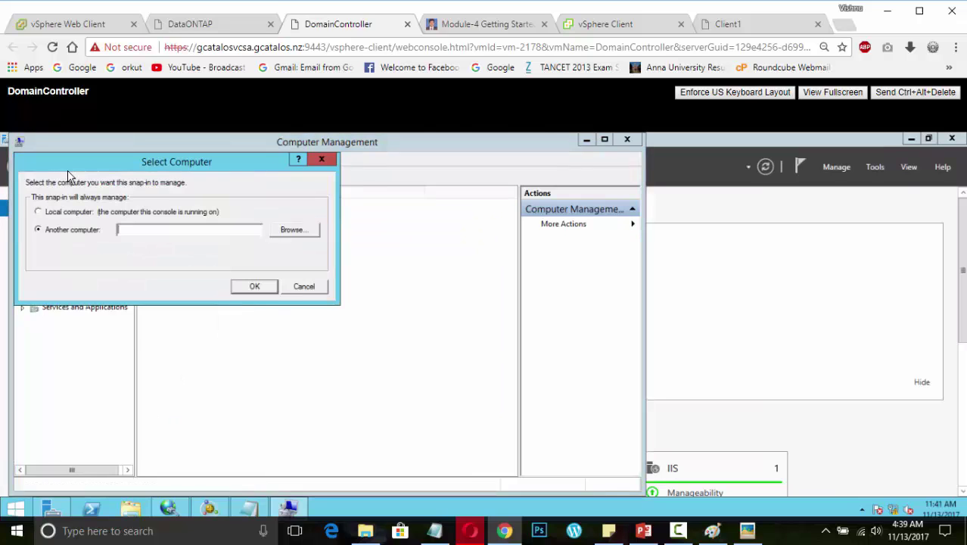
left_click(174, 227)
type("192.168.1.5")
left_click(256, 287)
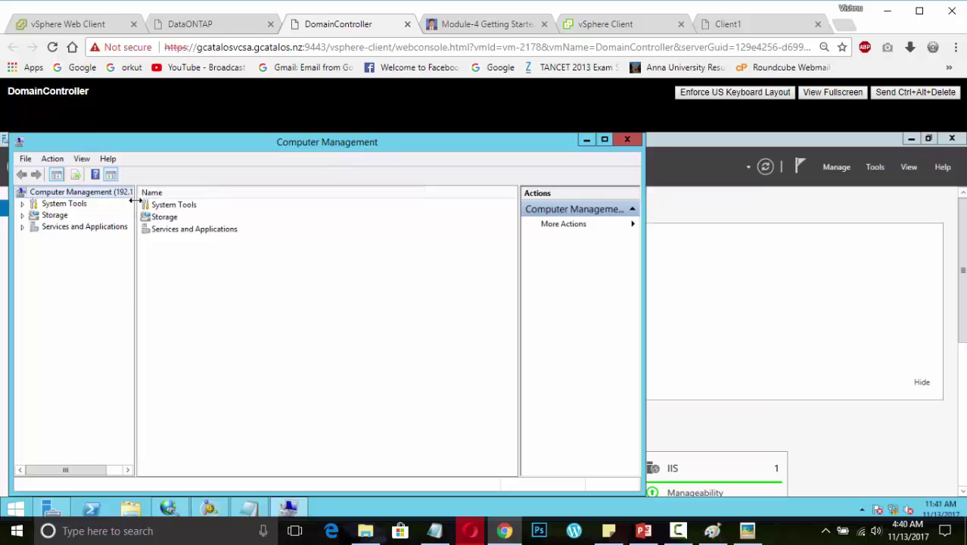
Widen the console tree, expand Storage and System Tools, then return to the Module-4 blog post
left_click_drag(136, 199, 205, 196)
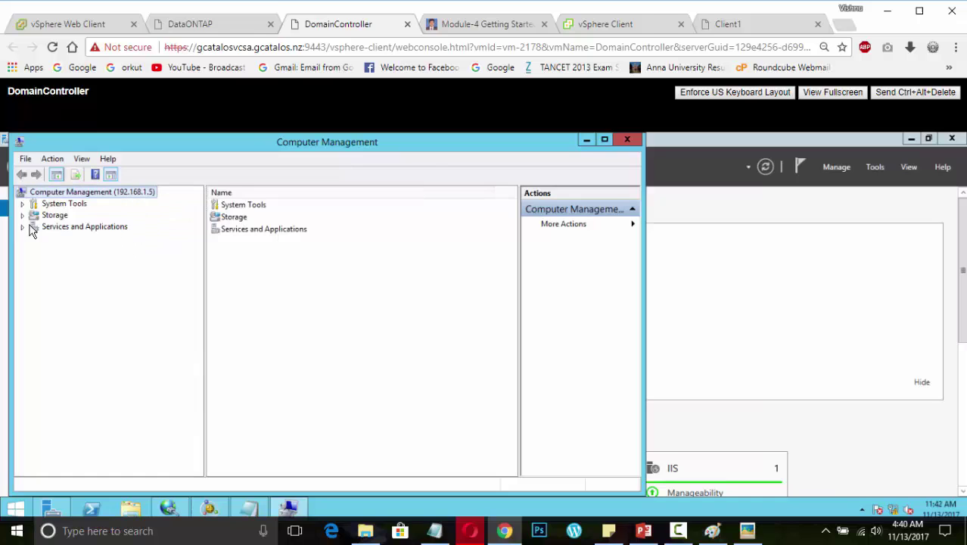
left_click(22, 215)
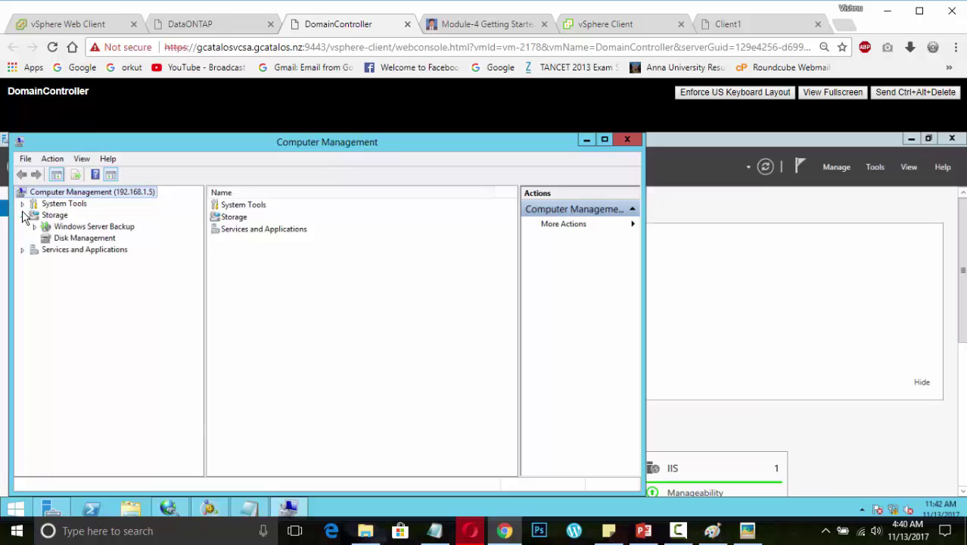
left_click(22, 204)
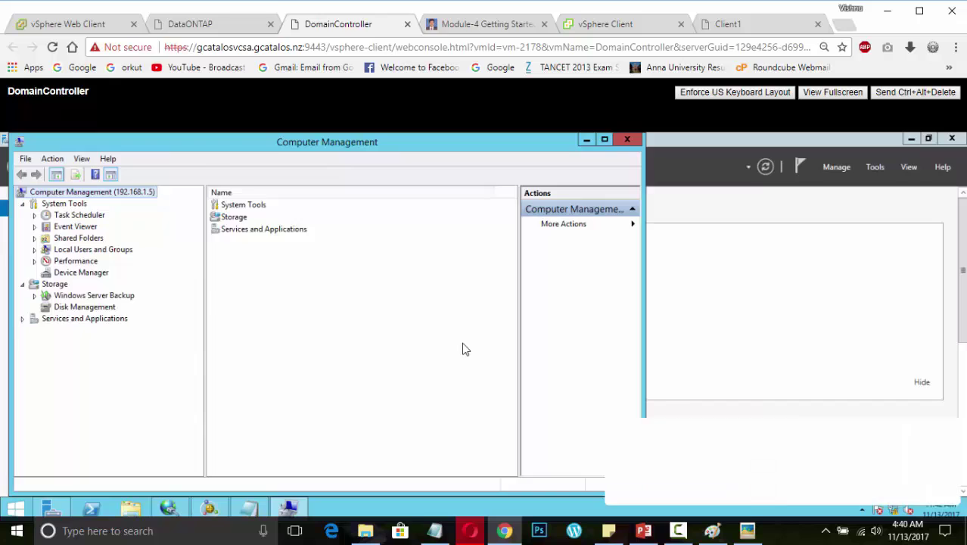
key("ctrl+Tab")
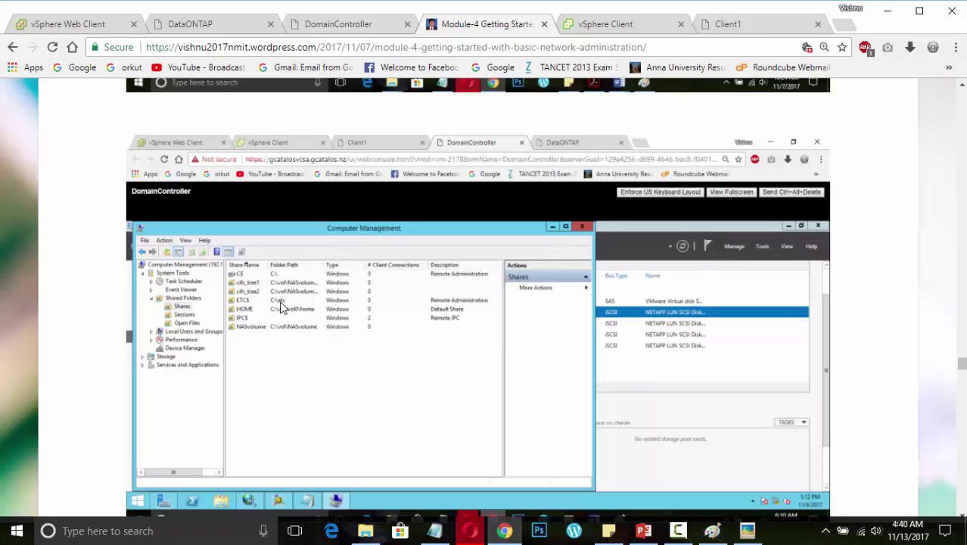
Scroll a bit further down the blog, then bring up the NetApp BCNA Module 4 deck's Objectives slide
scroll(372, 342, "down", 3)
scroll(372, 341, "down", 2)
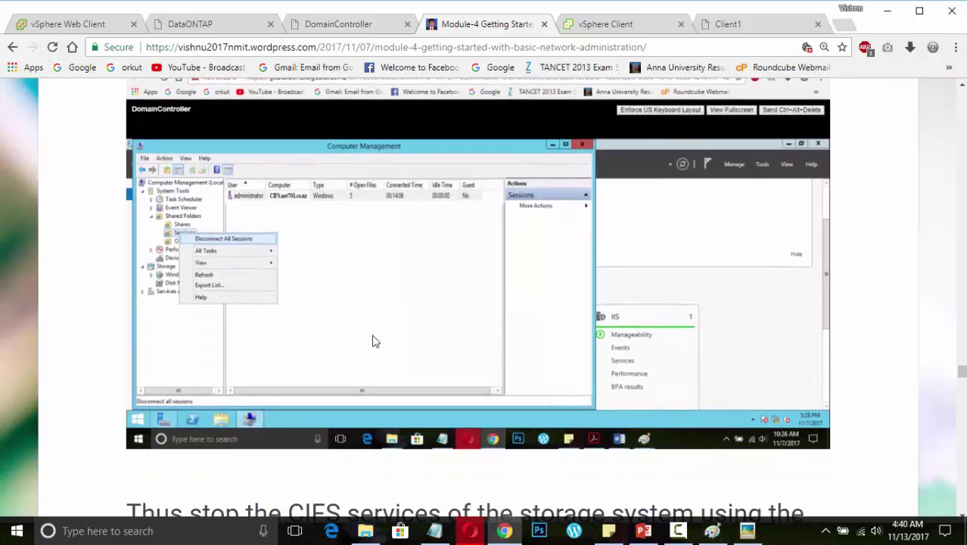
left_click(643, 531)
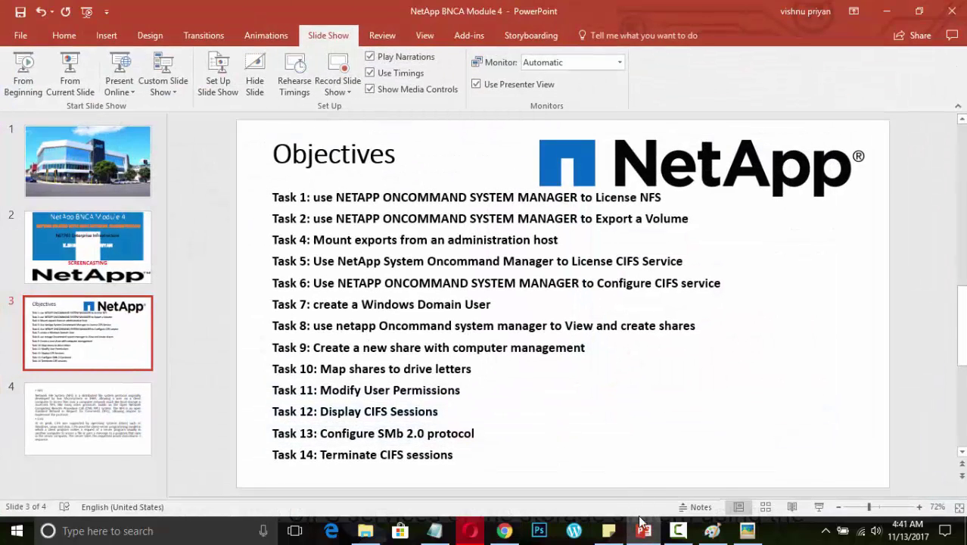
Return to the Module-4 post in Chrome, zoom the text in one step, and read down to License CIFS Service
mouse_move(643, 530)
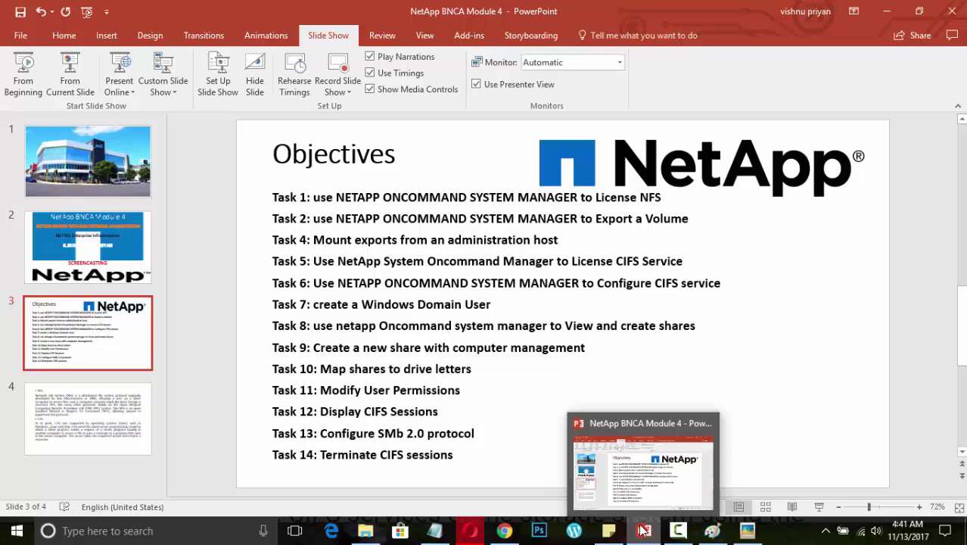
left_click(509, 532)
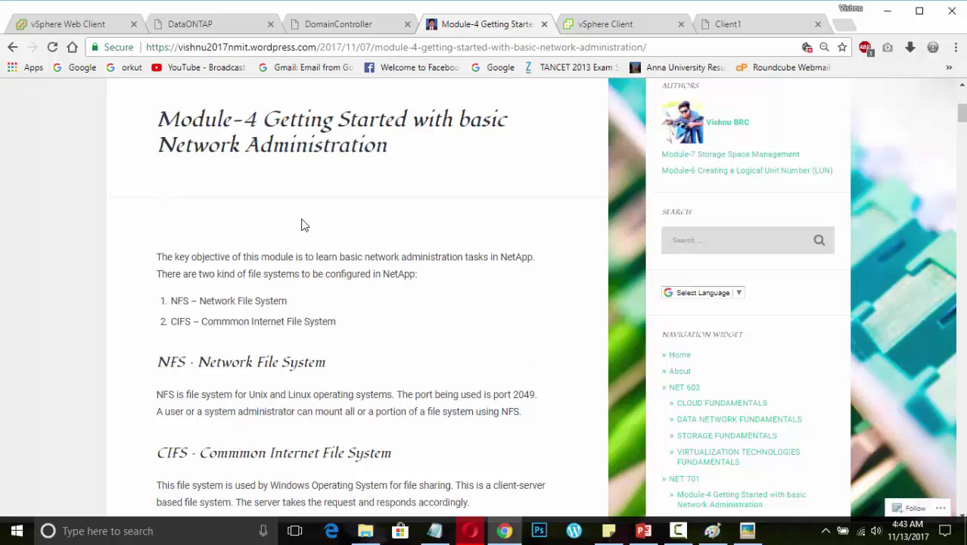
scroll(395, 285, "down", 2)
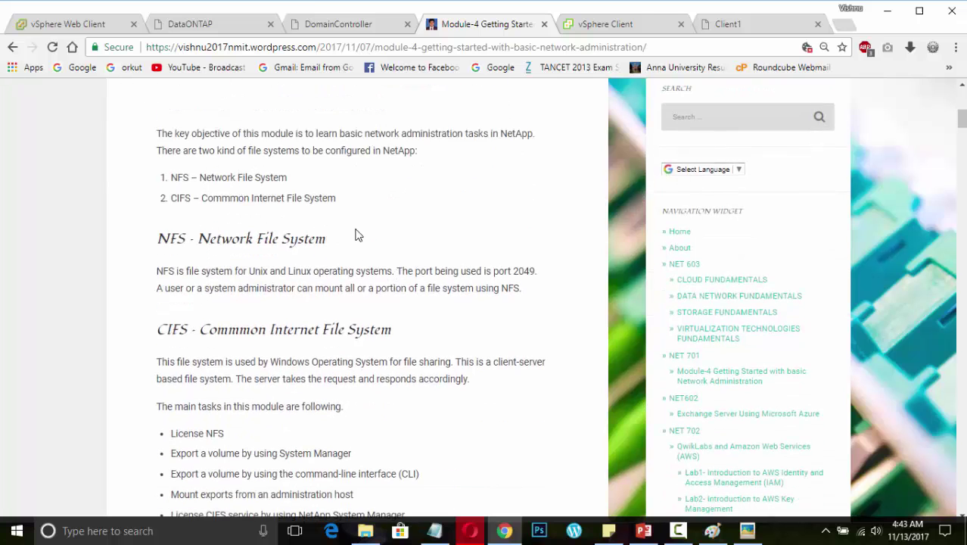
scroll(418, 276, "down", 4)
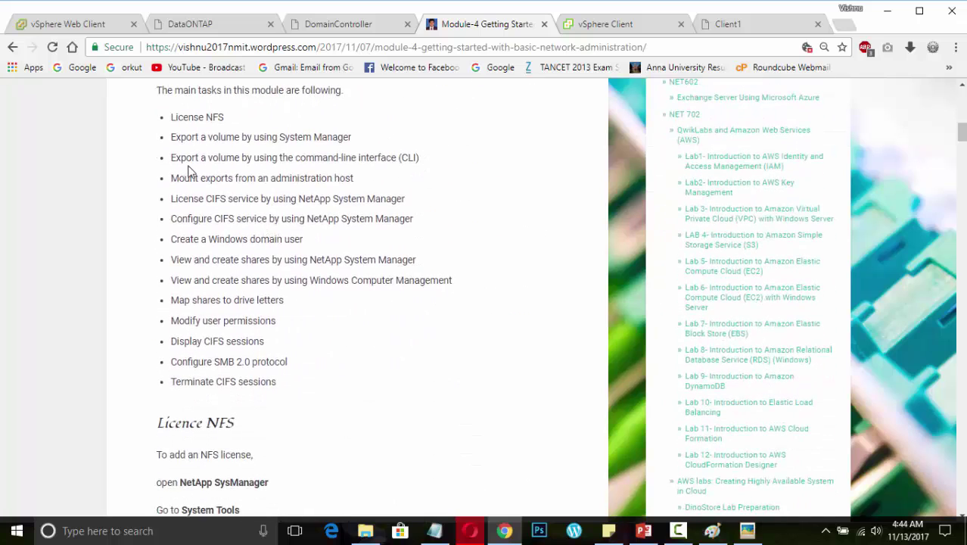
scroll(324, 305, "down", 6)
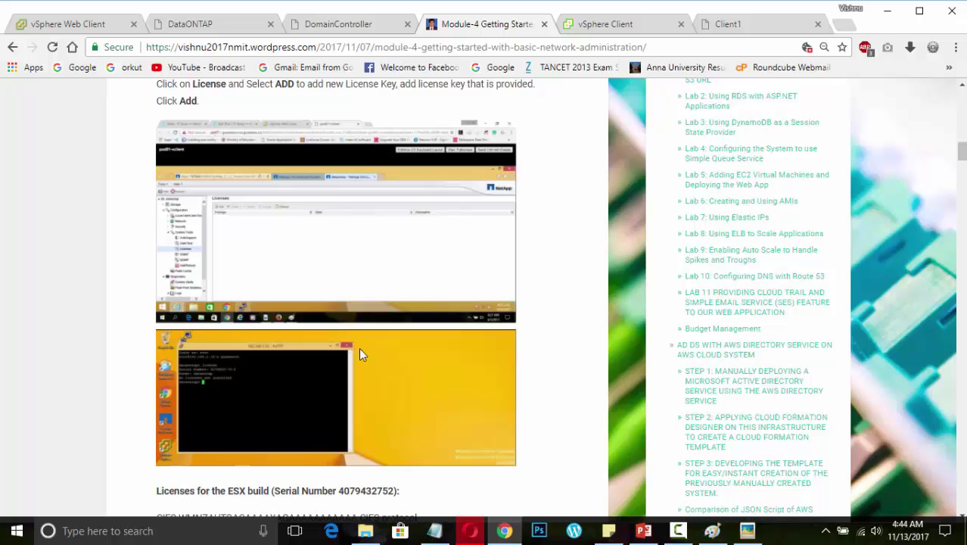
scroll(359, 347, "down", 6)
scroll(359, 347, "up", 2)
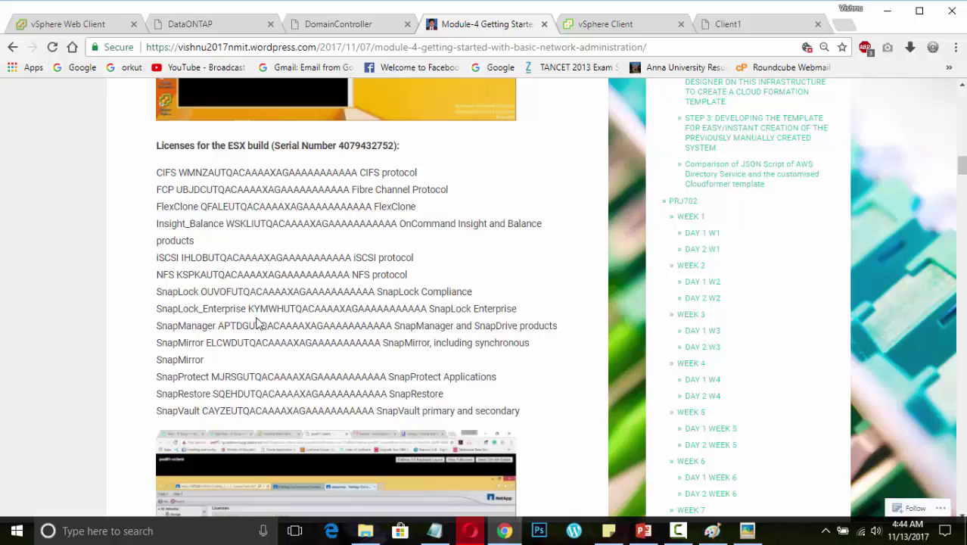
scroll(418, 340, "down", 5)
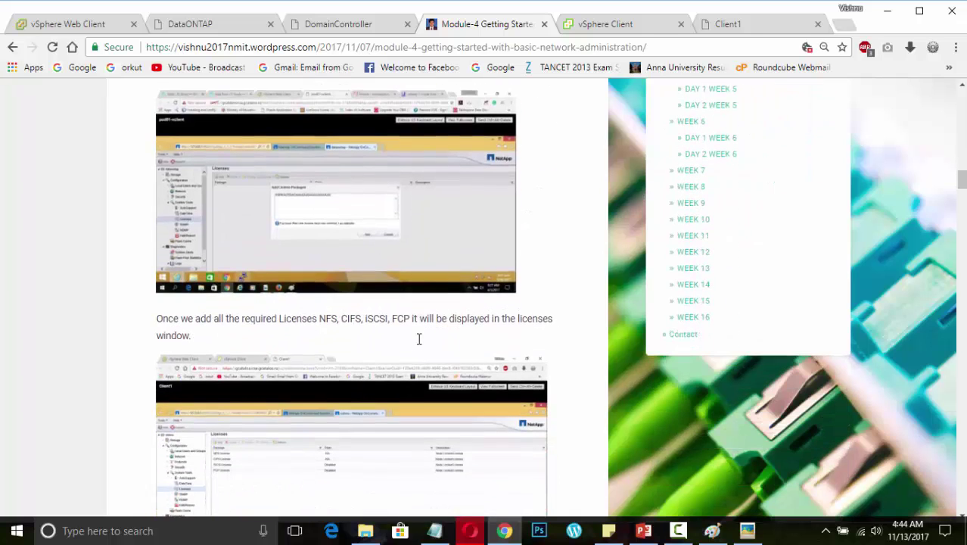
key("ctrl+plus")
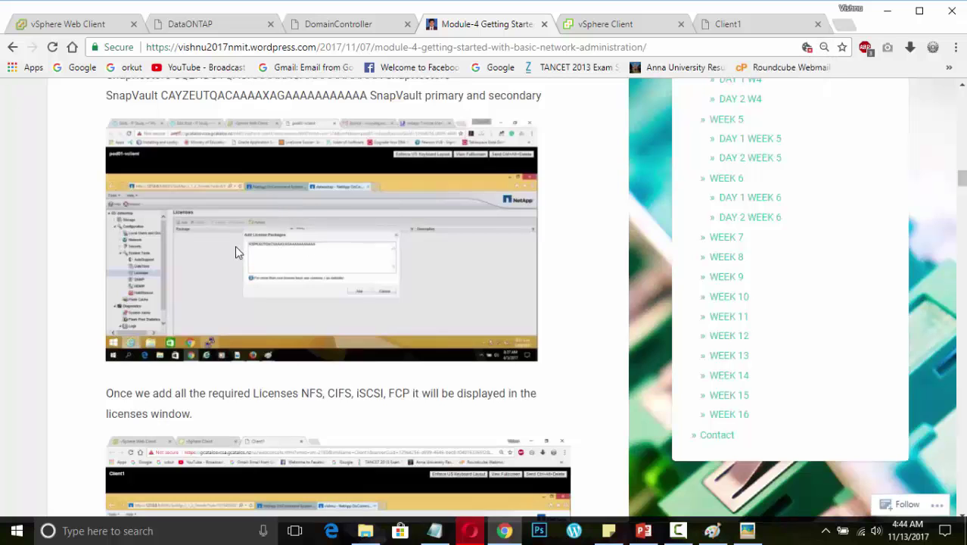
scroll(258, 307, "down", 6)
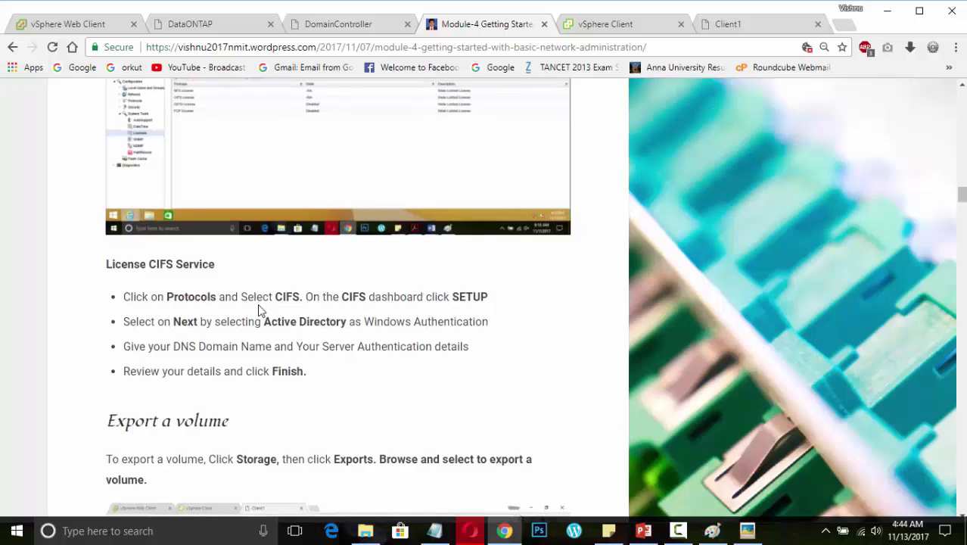
Scroll past the Export a volume screenshots and export list to the Configure CIFS Service heading
scroll(258, 306, "up", 1)
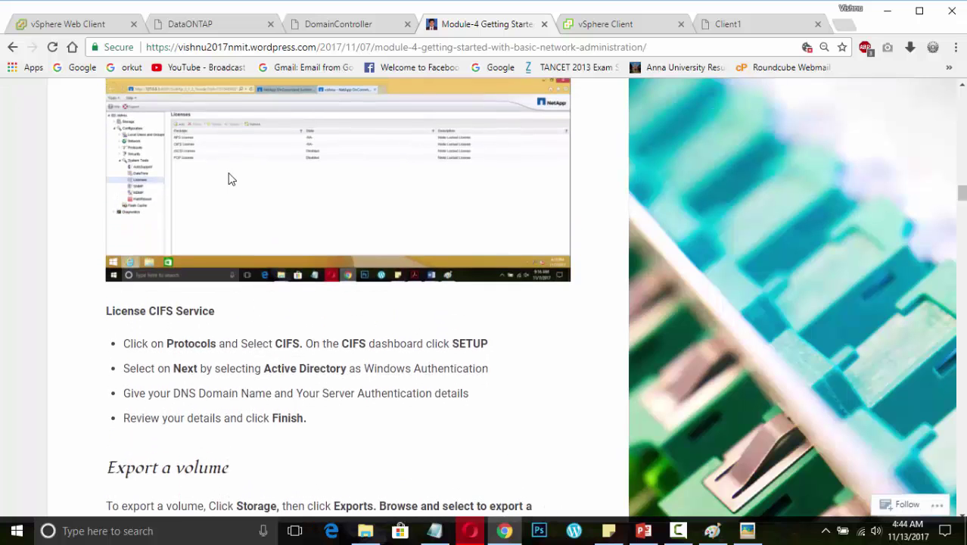
scroll(232, 180, "down", 3)
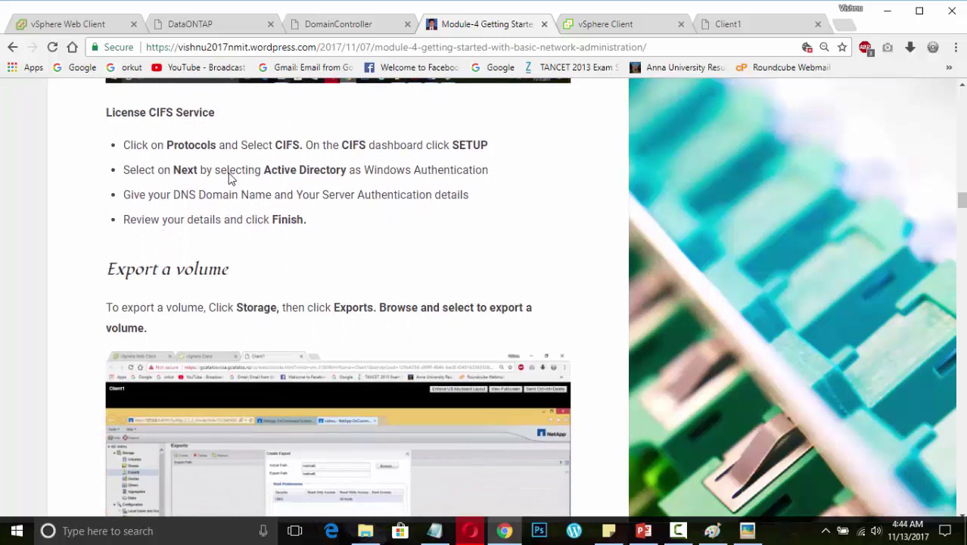
scroll(231, 176, "down", 2)
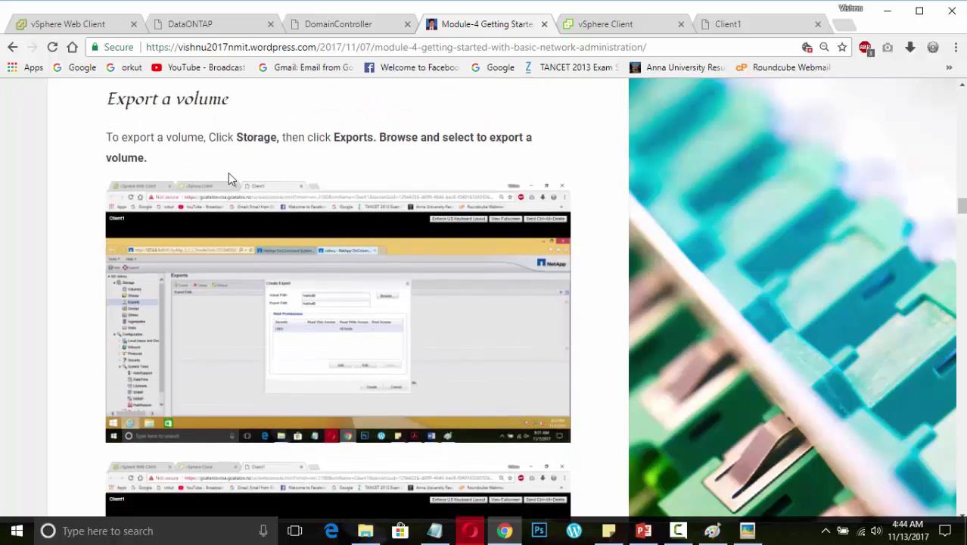
scroll(231, 177, "down", 1)
scroll(231, 178, "down", 1)
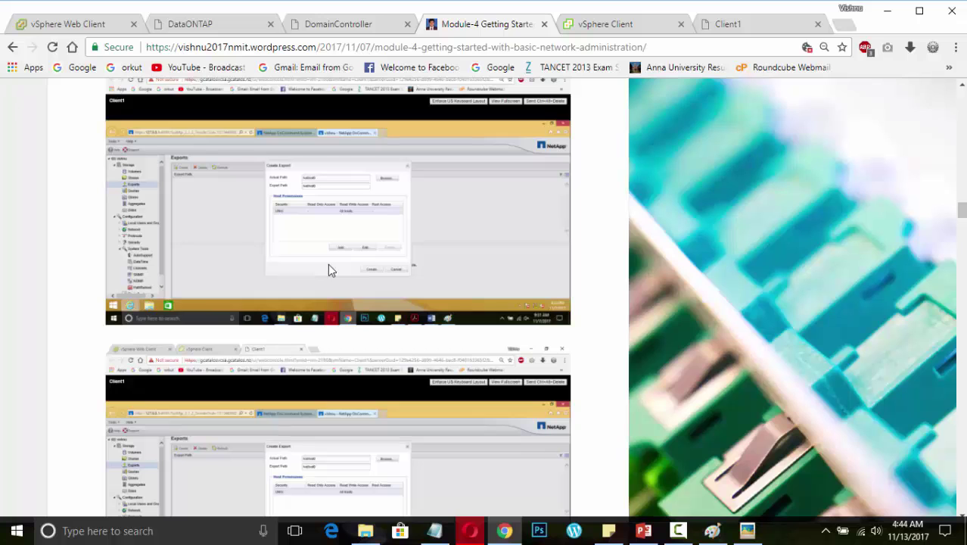
scroll(330, 270, "down", 5)
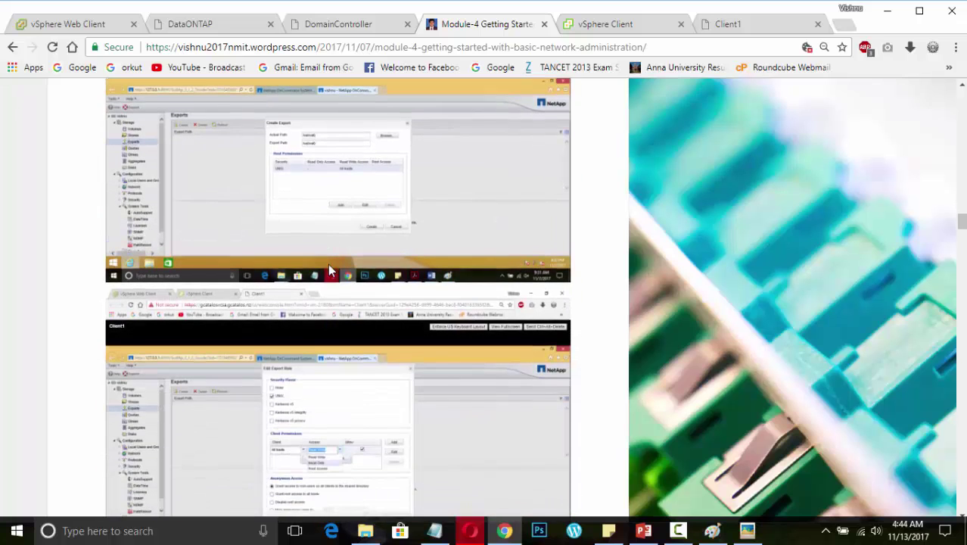
scroll(329, 269, "down", 3)
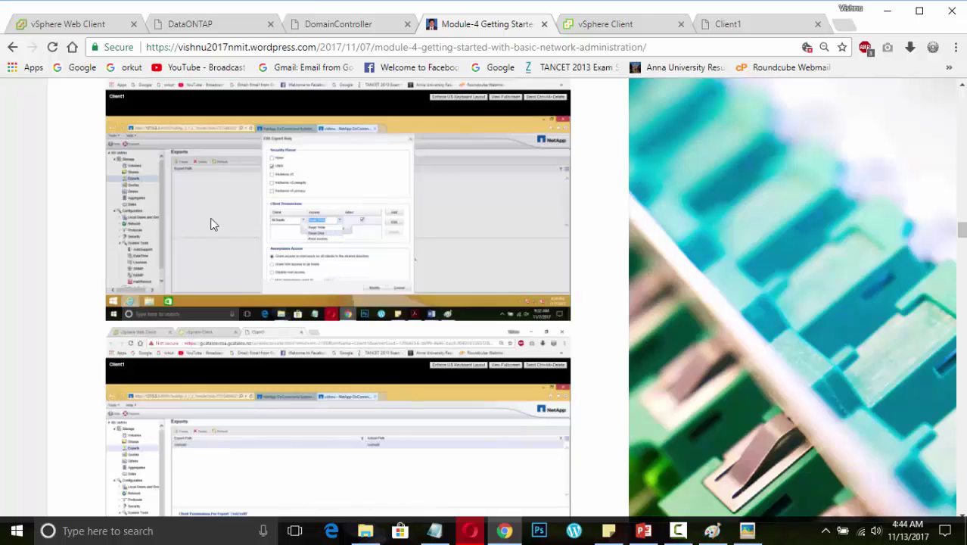
scroll(287, 268, "down", 2)
scroll(287, 267, "down", 2)
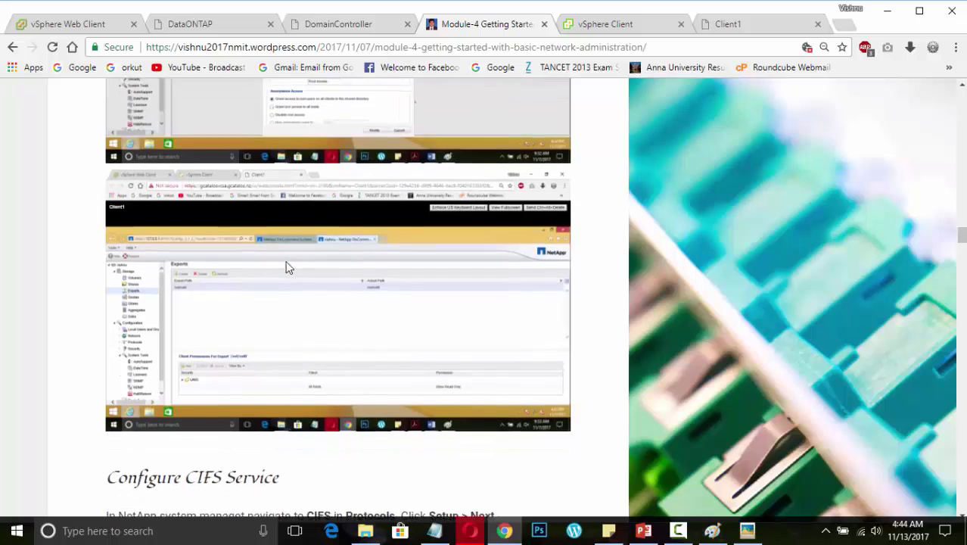
scroll(287, 267, "down", 2)
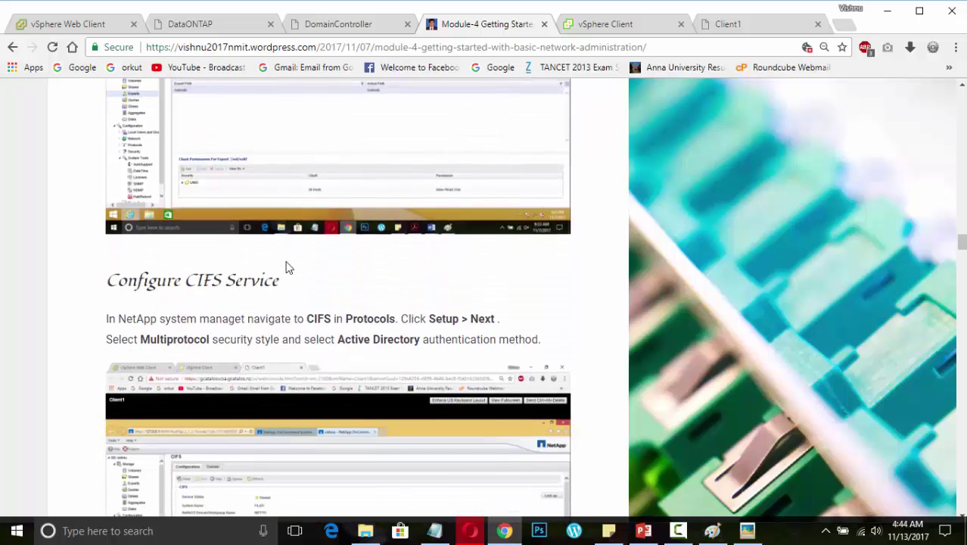
Scroll through the CIFS Setup Wizard screenshots to its completion and the SHARES heading
scroll(287, 267, "down", 2)
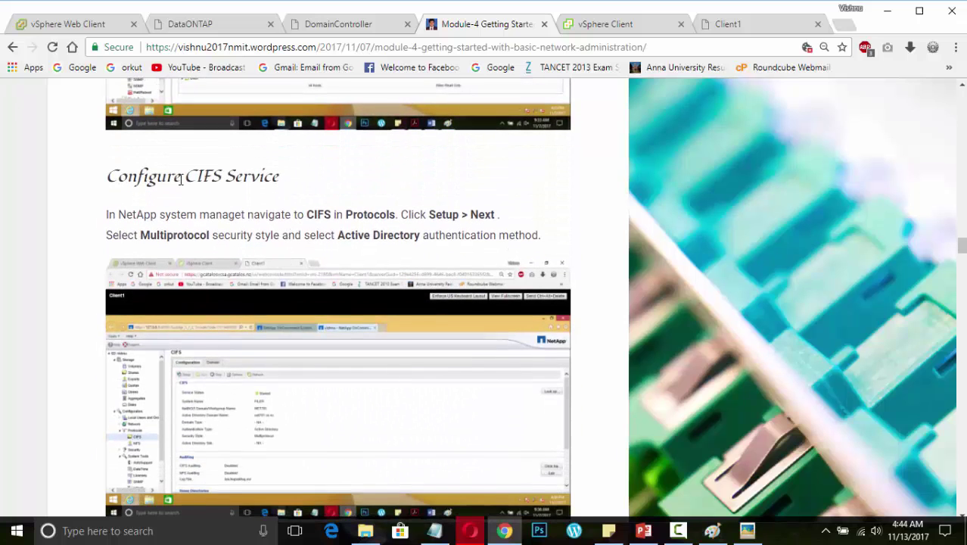
scroll(274, 256, "down", 4)
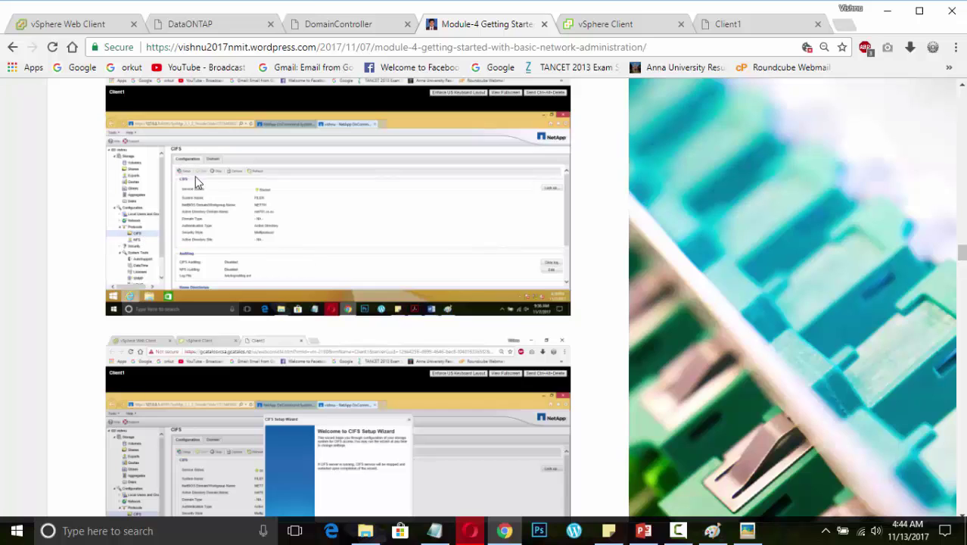
scroll(278, 240, "down", 3)
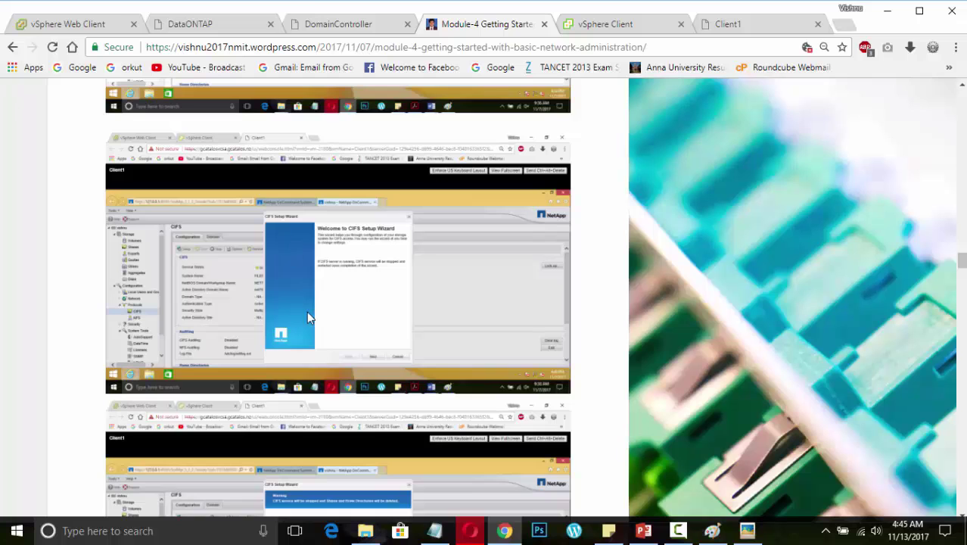
scroll(307, 312, "down", 3)
scroll(307, 316, "down", 3)
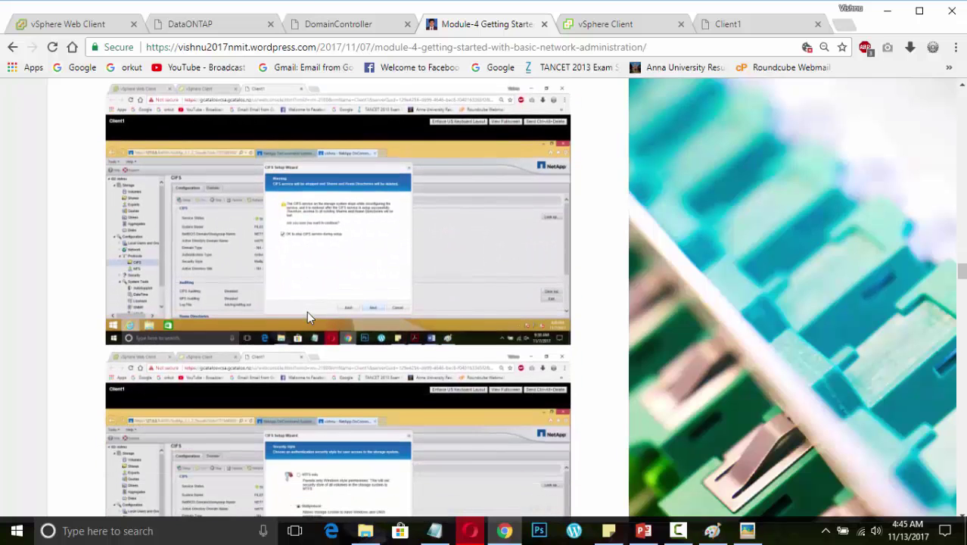
scroll(306, 317, "down", 3)
scroll(308, 317, "down", 5)
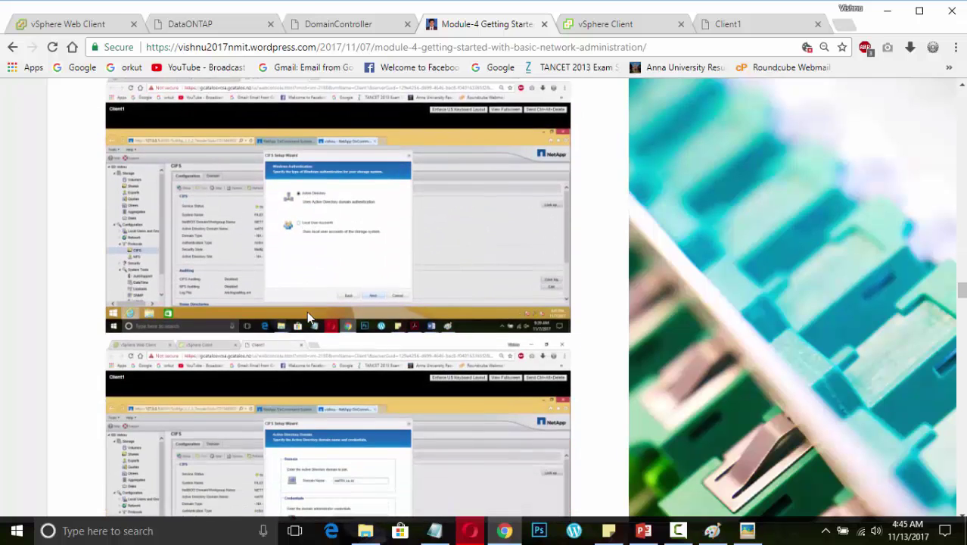
scroll(307, 316, "down", 2)
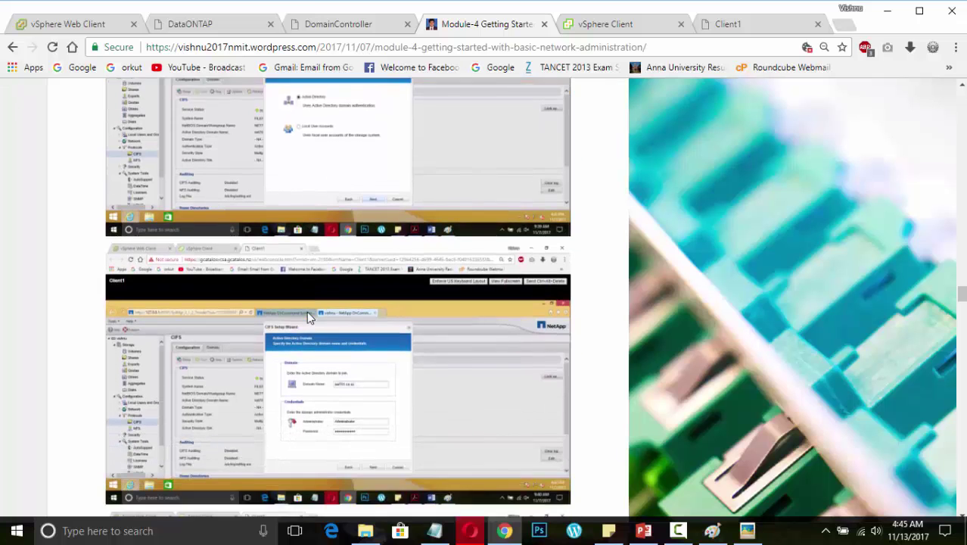
scroll(307, 317, "down", 10)
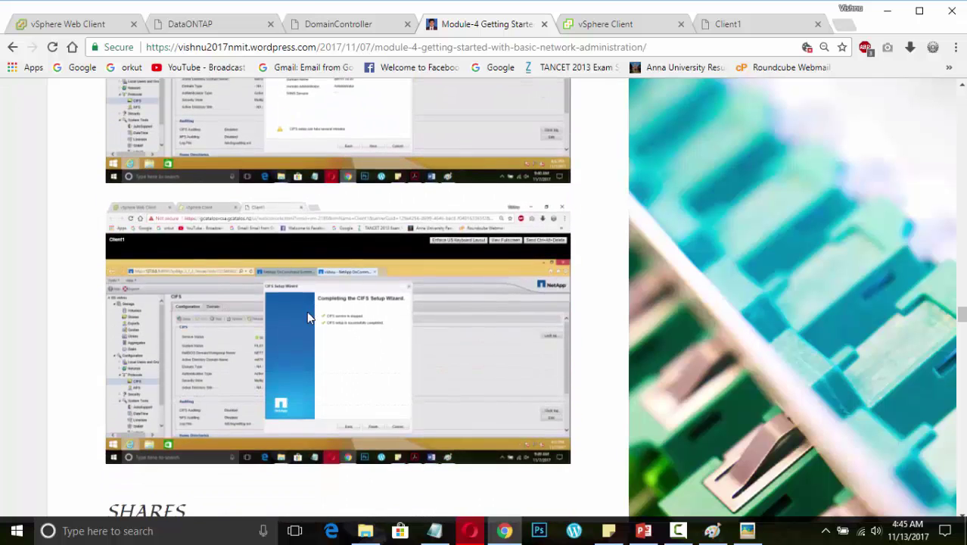
scroll(308, 316, "up", 2)
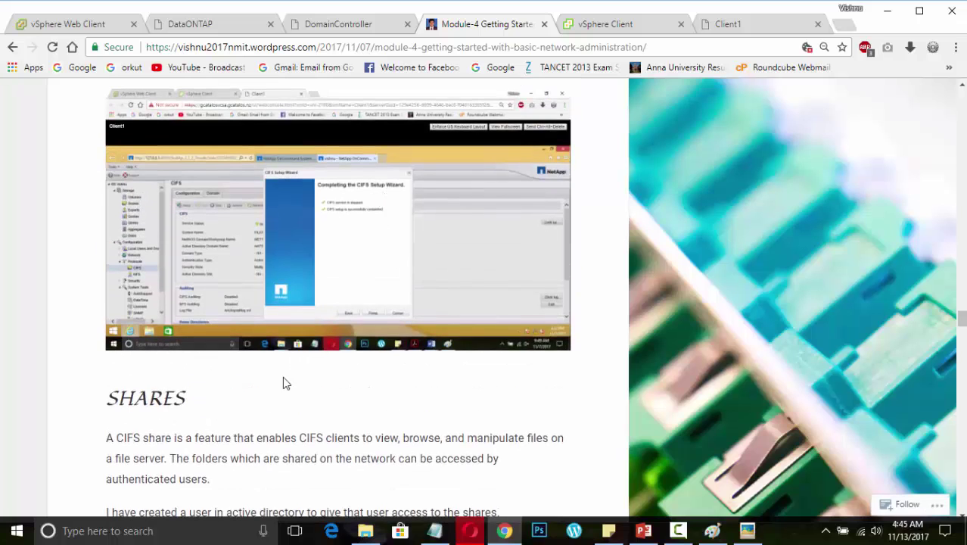
Zoom the post to 125% and scroll past the Shares and Active Directory screenshots to the Computer Management paragraph
scroll(259, 417, "down", 2)
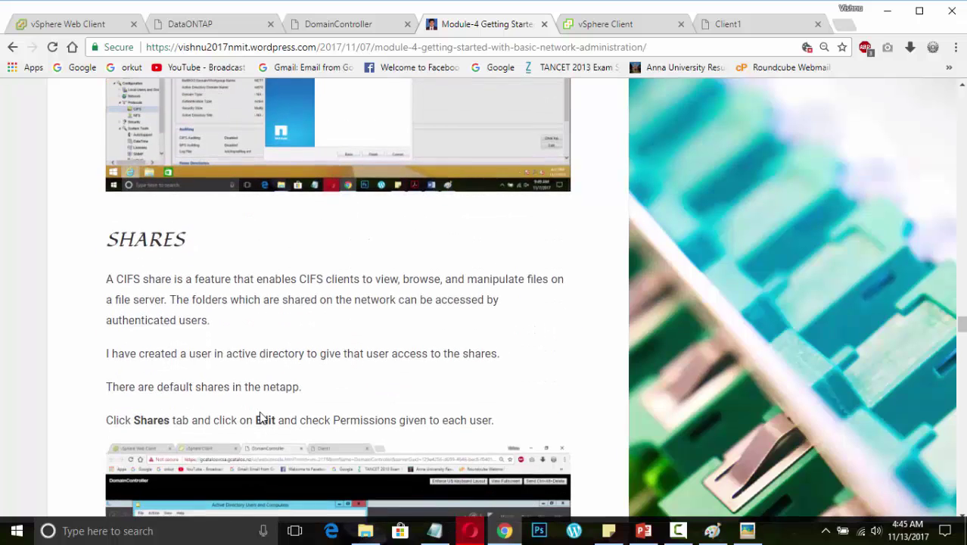
scroll(259, 417, "down", 1)
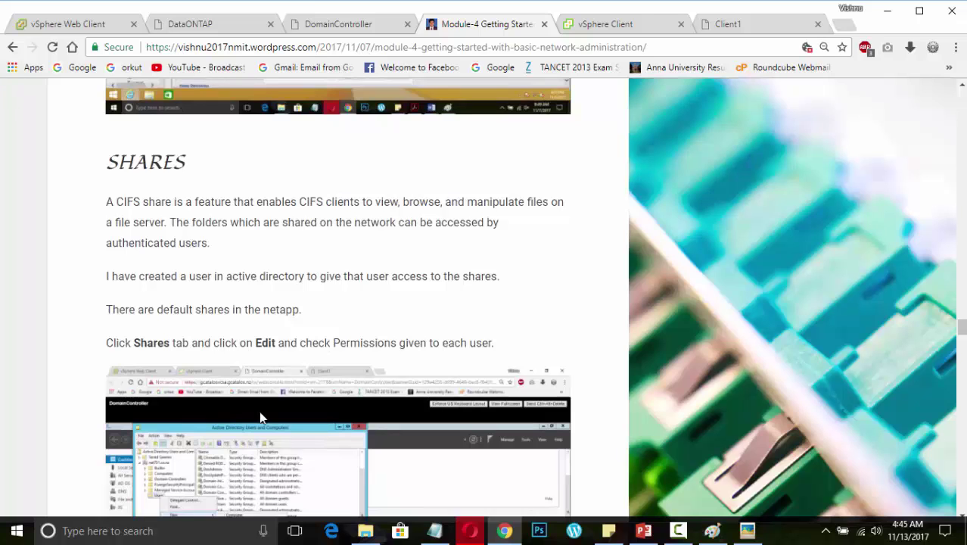
scroll(259, 417, "down", 2)
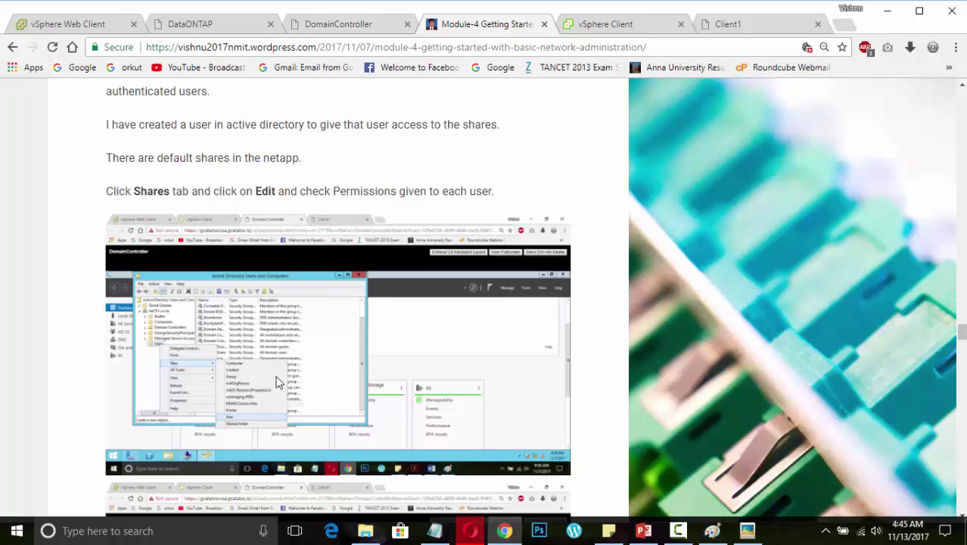
key("ctrl+plus")
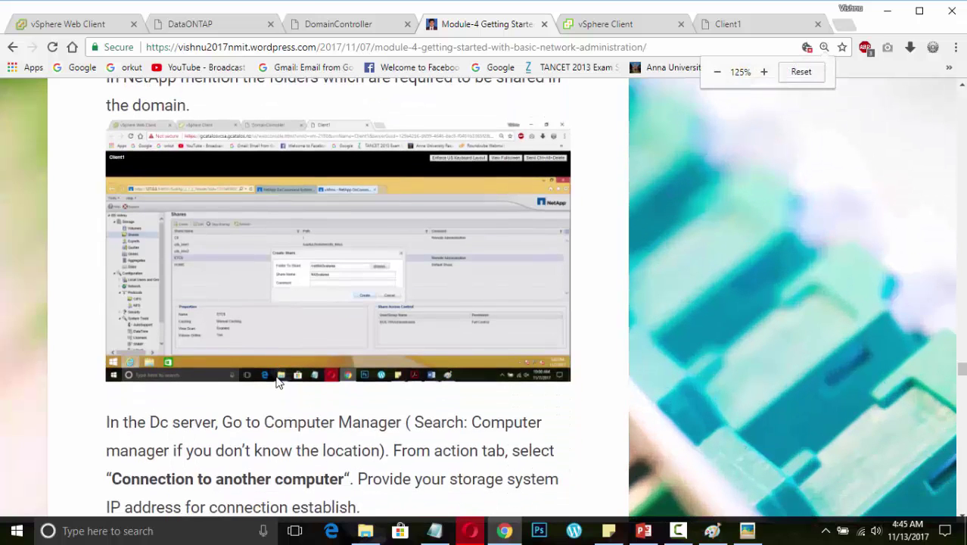
scroll(277, 382, "down", 10)
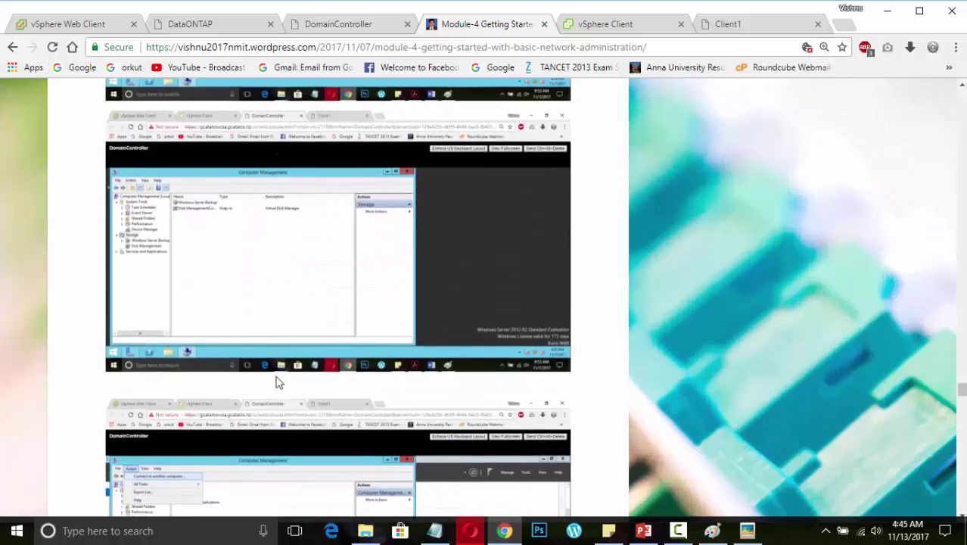
scroll(278, 382, "down", 3)
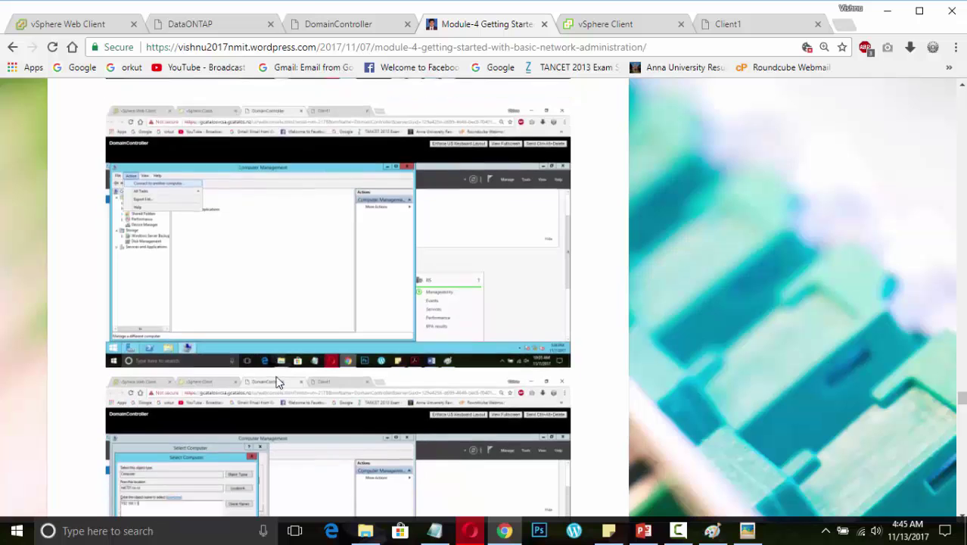
scroll(278, 382, "down", 1)
scroll(383, 370, "down", 5)
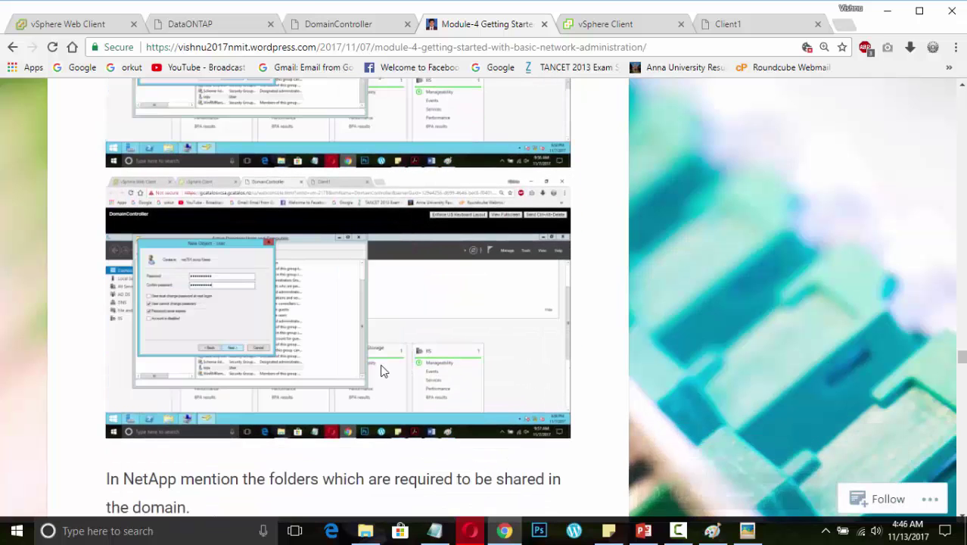
scroll(382, 371, "down", 5)
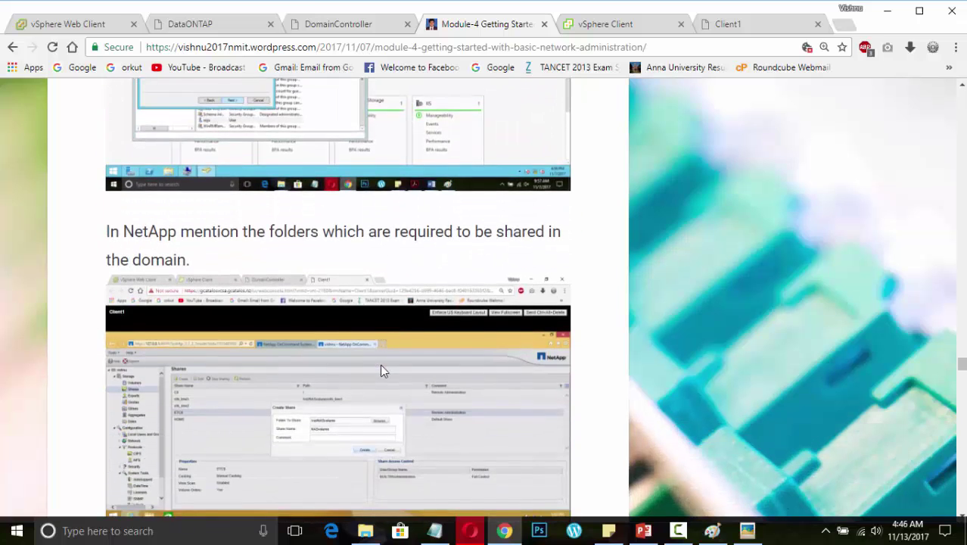
scroll(381, 370, "down", 1)
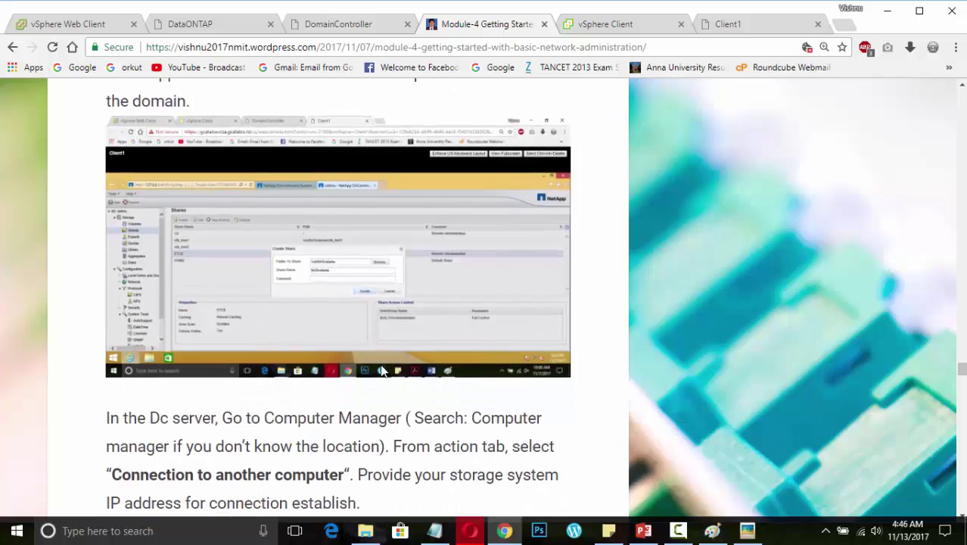
scroll(382, 369, "down", 3)
Read through the Computer Management and shares screenshots to the Module 4 completion note, then check the presentation's slides
scroll(302, 329, "down", 1)
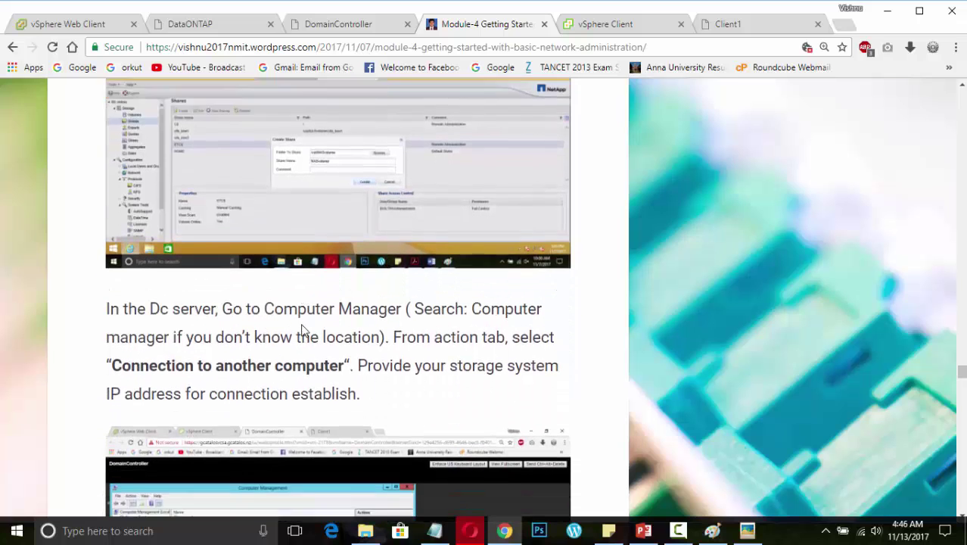
scroll(301, 330, "down", 4)
scroll(301, 330, "down", 1)
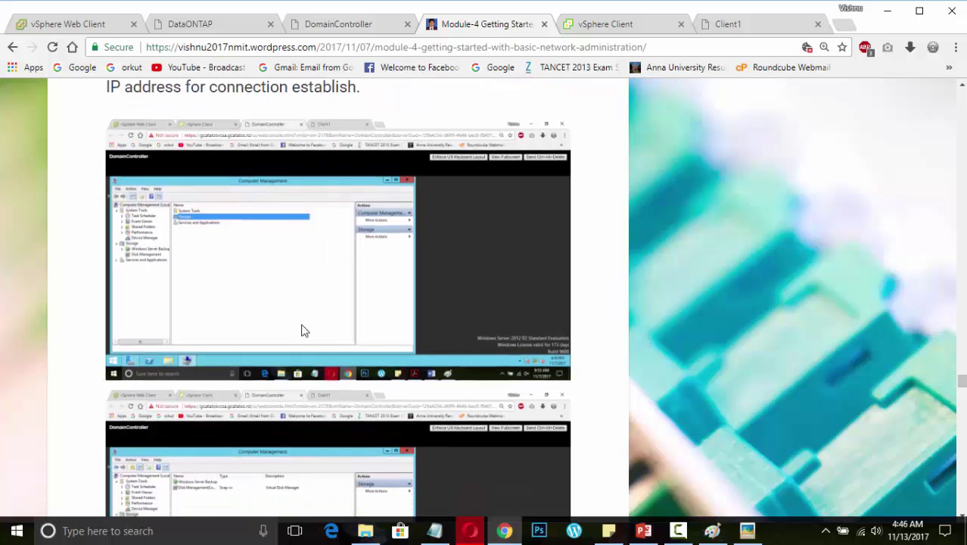
scroll(301, 330, "down", 3)
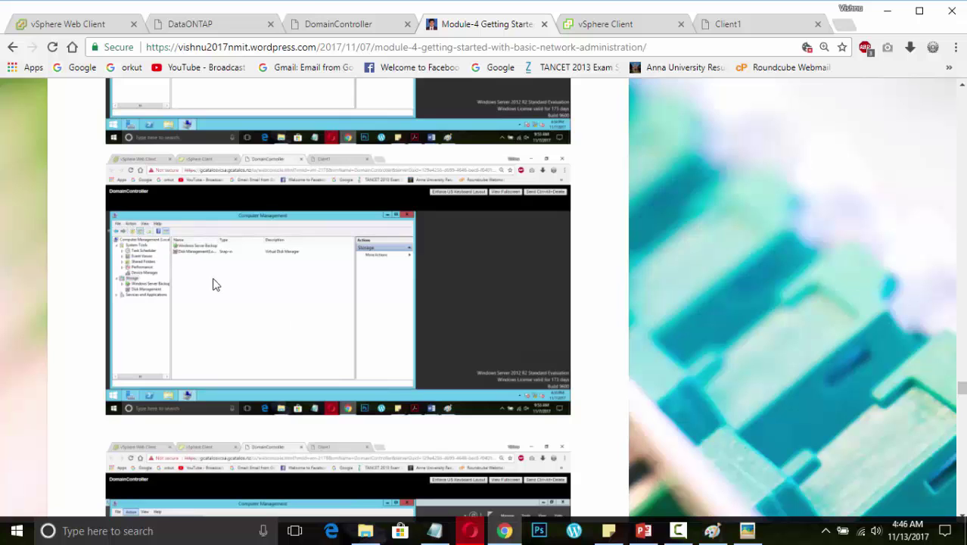
scroll(213, 284, "down", 10)
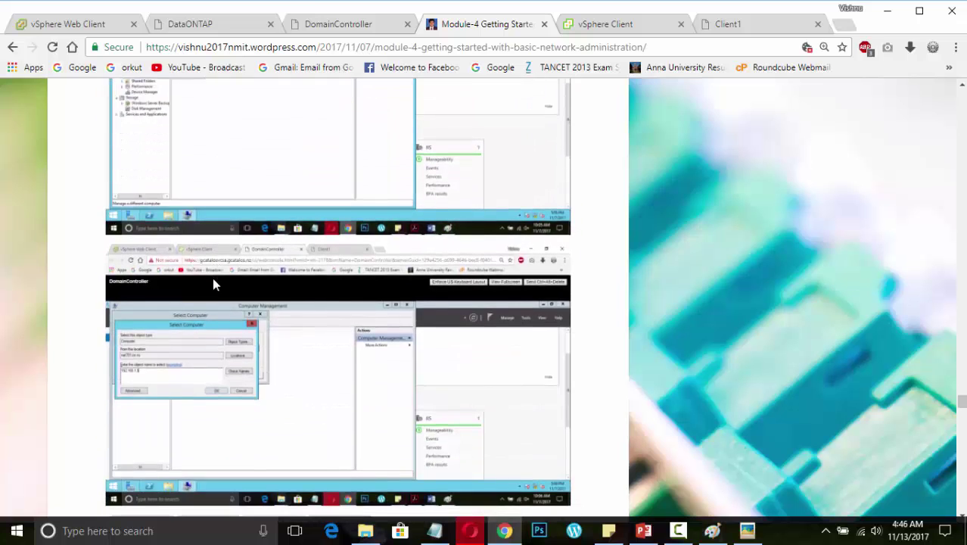
scroll(212, 284, "down", 2)
scroll(212, 284, "down", 6)
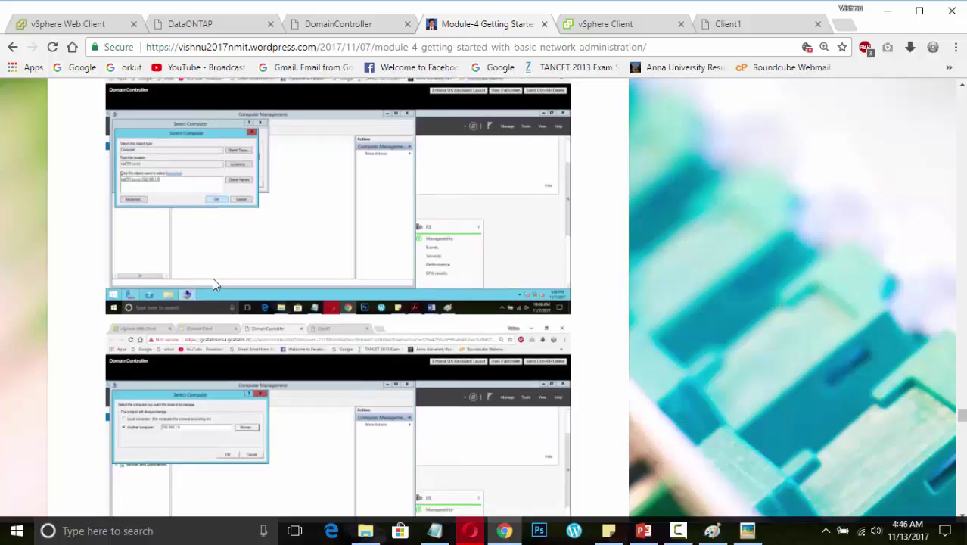
scroll(212, 284, "down", 8)
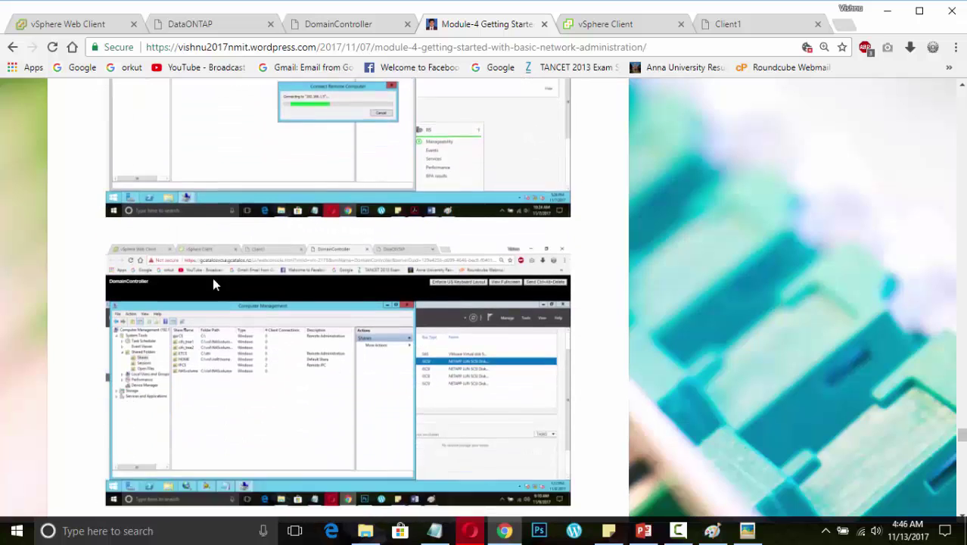
scroll(212, 284, "up", 1)
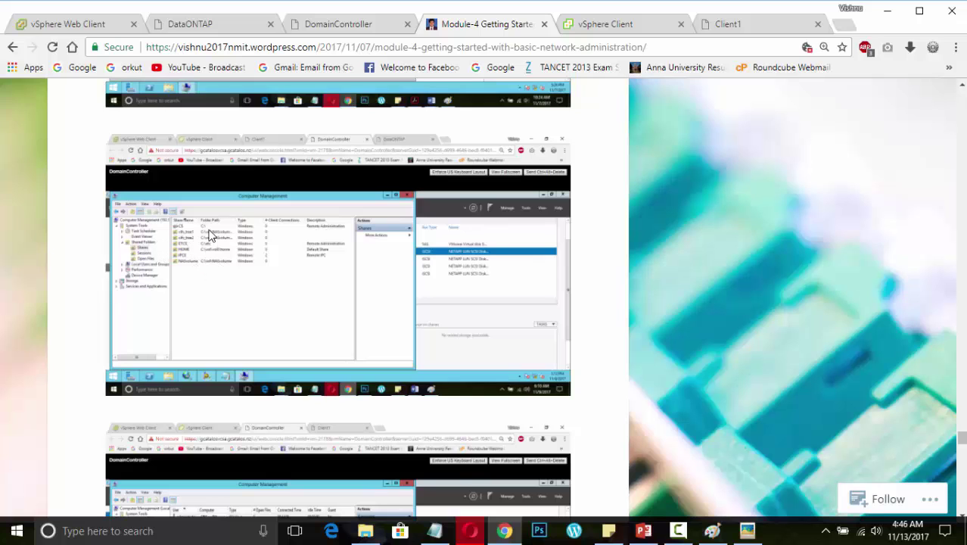
scroll(214, 270, "down", 5)
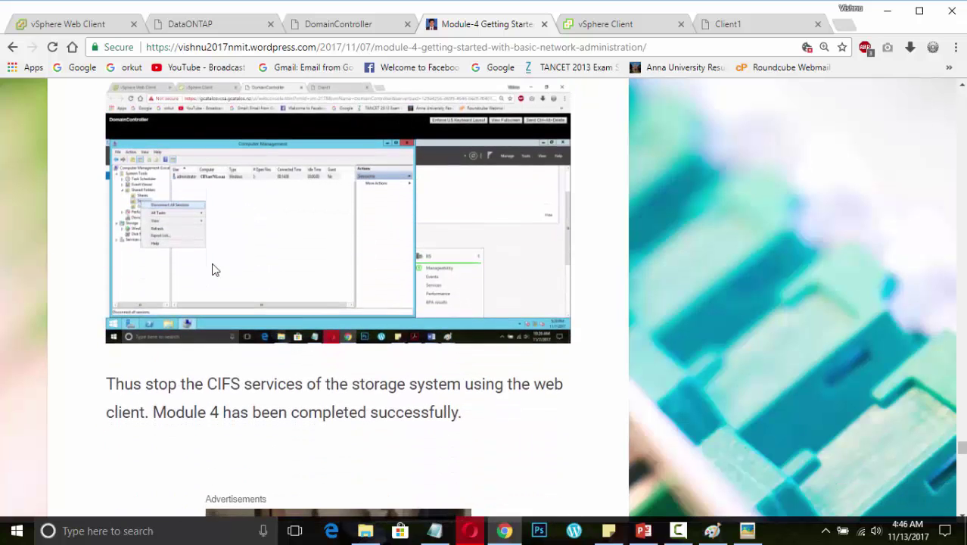
left_click(642, 530)
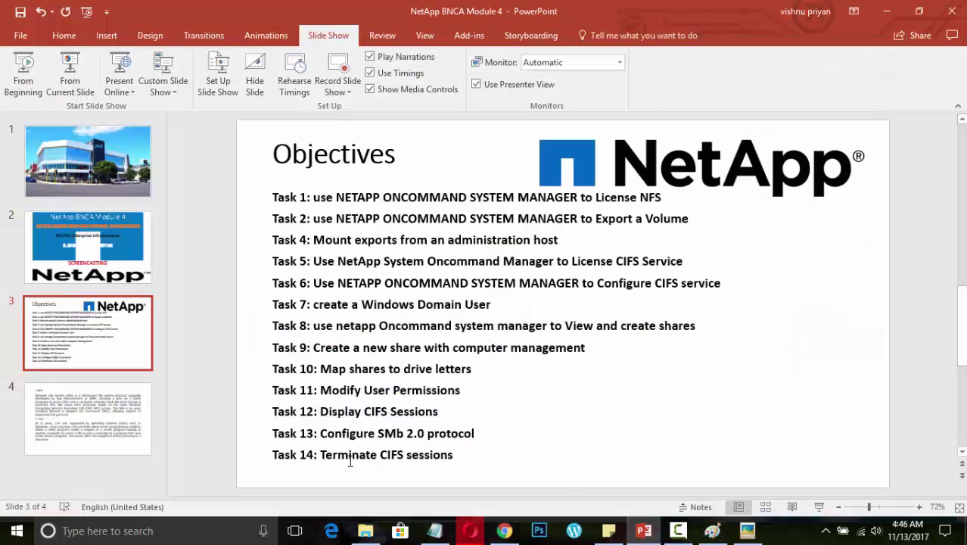
left_click(643, 530)
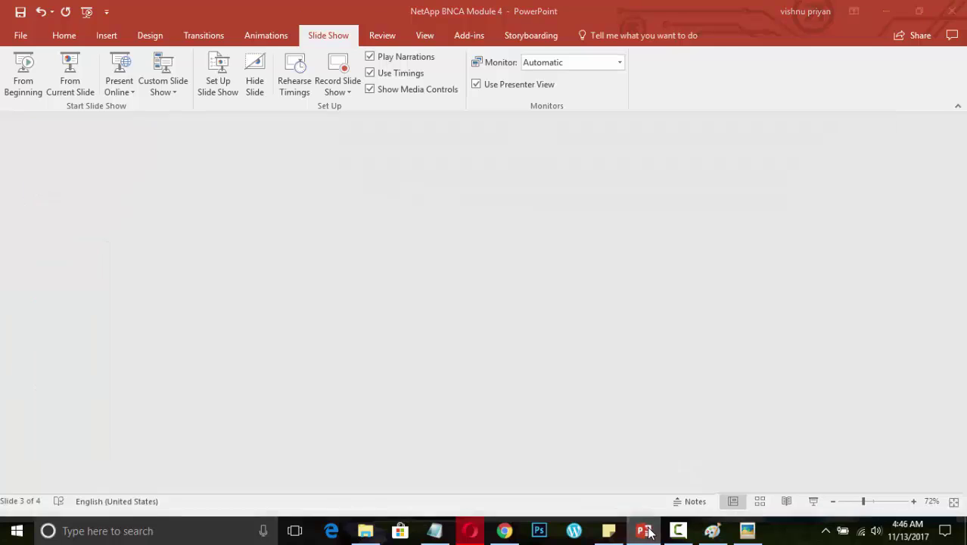
scroll(303, 379, "down", 2)
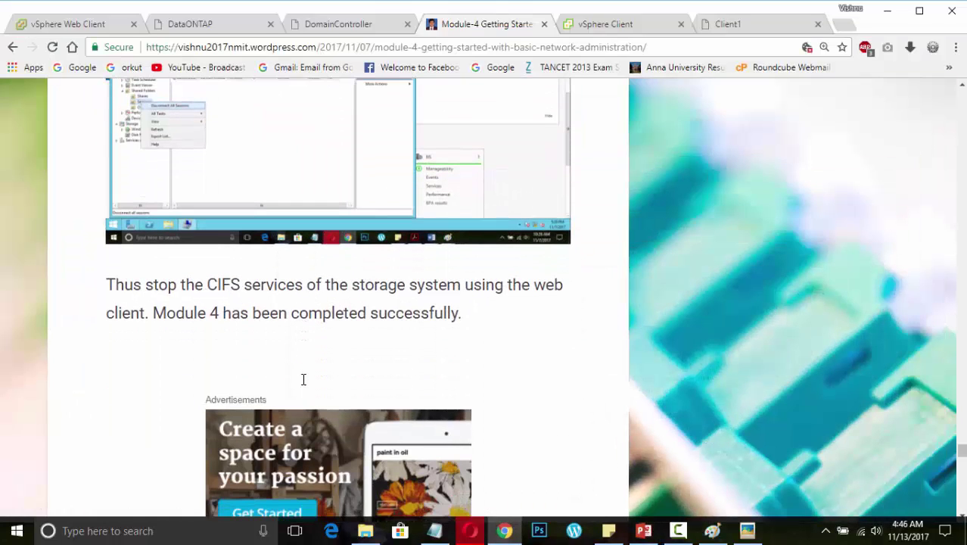
scroll(302, 379, "down", 2)
scroll(305, 382, "up", 2)
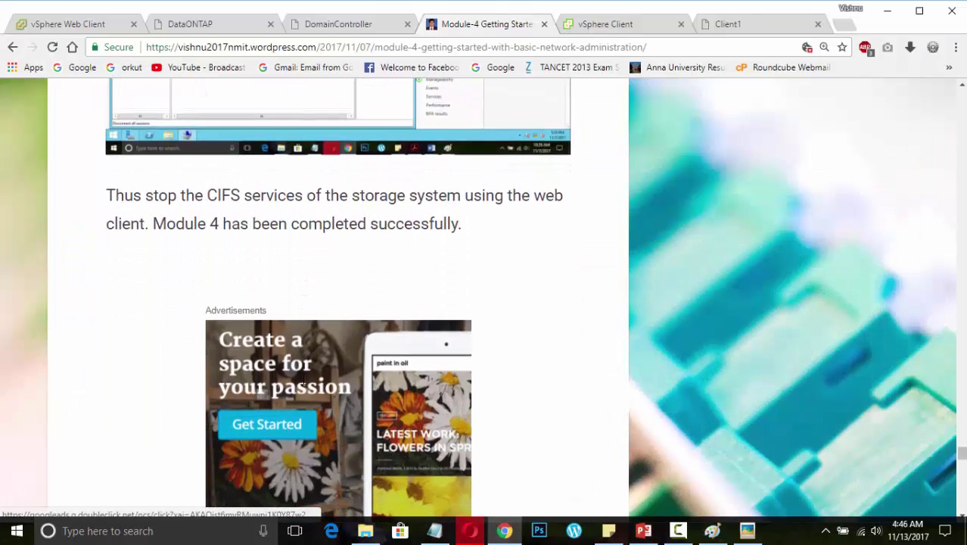
scroll(406, 364, "up", 1)
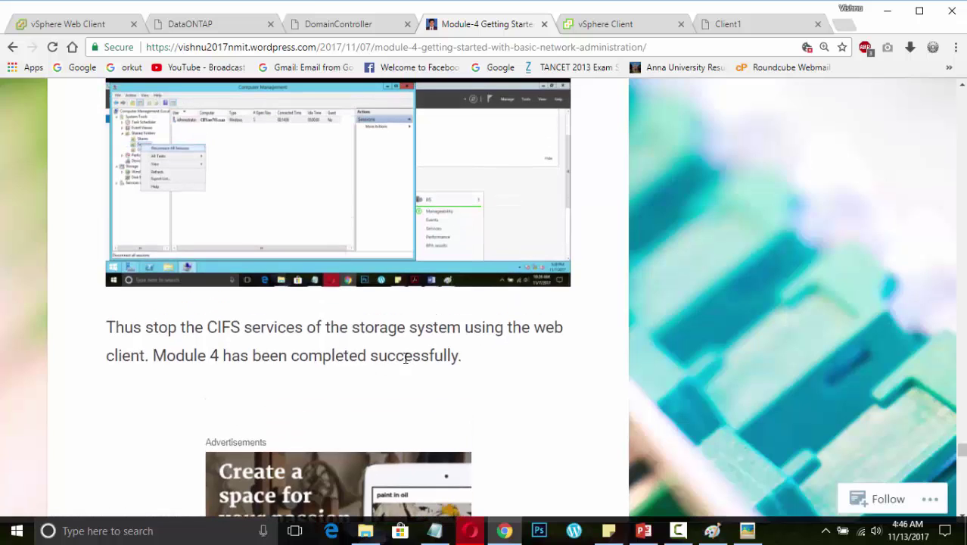